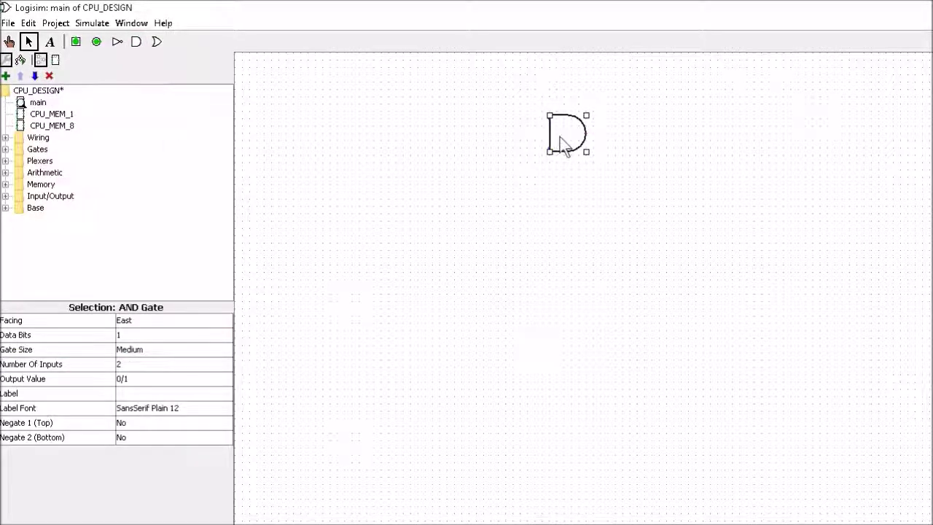
Step: Copy the AND gates down to a stack of eight and add a splitter with fan out 8, bit width 8
{"action": "left_click_drag", "start_coordinate": [561, 140], "coordinate": [578, 447]}
{"action": "left_click", "coordinate": [5, 137]}
{"action": "left_click", "coordinate": [56, 149]}
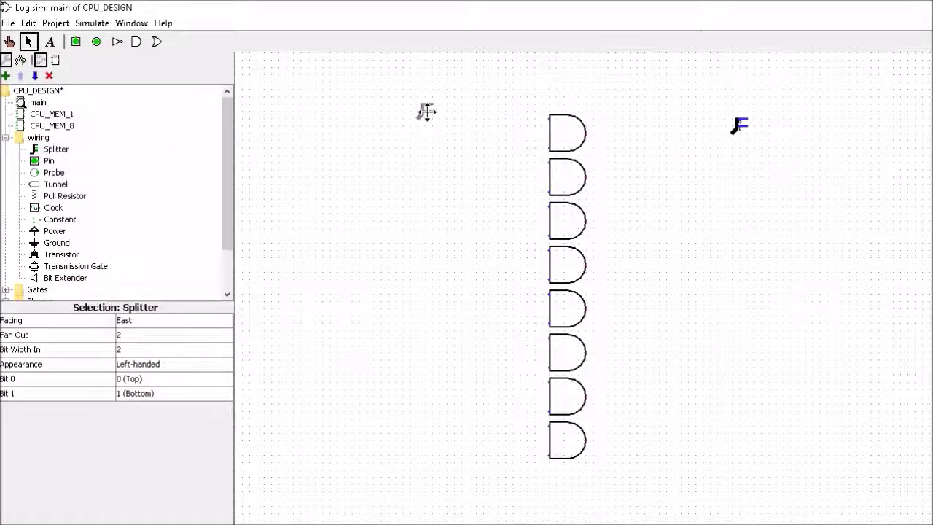
{"action": "left_click", "coordinate": [167, 335]}
{"action": "left_click", "coordinate": [124, 411]}
{"action": "left_click", "coordinate": [167, 349]}
{"action": "left_click", "coordinate": [128, 434]}
Step: Place a second splitter on the right, also with fan out 8 and bit width 8
{"action": "left_click", "coordinate": [744, 109]}
{"action": "left_click", "coordinate": [167, 335]}
{"action": "left_click", "coordinate": [124, 412]}
{"action": "left_click", "coordinate": [168, 349]}
{"action": "left_click", "coordinate": [127, 434]}
Step: Turn both splitters to face south and move them above the gate inputs and outputs
{"action": "left_click", "coordinate": [28, 23]}
{"action": "left_click", "coordinate": [425, 124]}
{"action": "key", "text": "Down"}
{"action": "left_click", "coordinate": [743, 109]}
{"action": "key", "text": "Down"}
{"action": "left_click_drag", "start_coordinate": [448, 164], "coordinate": [412, 99]}
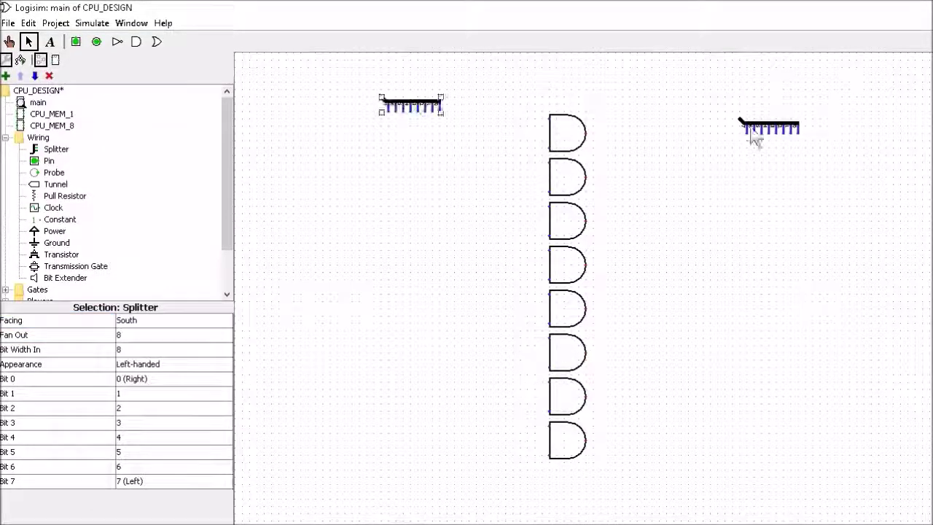
{"action": "left_click_drag", "start_coordinate": [736, 129], "coordinate": [654, 102]}
Step: Wire the left splitter's eight bits to the AND gates' first inputs
{"action": "left_click", "coordinate": [441, 103]}
{"action": "mouse_move", "coordinate": [439, 104]}
{"action": "left_mouse_down"}
{"action": "mouse_move", "coordinate": [550, 118]}
{"action": "mouse_move", "coordinate": [550, 250]}
{"action": "left_mouse_up"}
{"action": "mouse_move", "coordinate": [410, 105]}
{"action": "left_mouse_down"}
{"action": "mouse_move", "coordinate": [550, 294]}
{"action": "mouse_move", "coordinate": [550, 425]}
{"action": "left_mouse_up"}
Step: Wire each of the eight AND gate outputs to its bit on the right splitter
{"action": "left_click_drag", "start_coordinate": [585, 133], "coordinate": [717, 104]}
{"action": "left_click_drag", "start_coordinate": [586, 177], "coordinate": [709, 104]}
{"action": "left_click_drag", "start_coordinate": [585, 220], "coordinate": [703, 105]}
{"action": "left_click_drag", "start_coordinate": [586, 264], "coordinate": [695, 104]}
{"action": "left_click_drag", "start_coordinate": [585, 308], "coordinate": [688, 104]}
{"action": "left_click_drag", "start_coordinate": [586, 352], "coordinate": [681, 105]}
{"action": "left_click_drag", "start_coordinate": [585, 396], "coordinate": [673, 104]}
{"action": "left_click_drag", "start_coordinate": [585, 439], "coordinate": [666, 104]}
Step: Place an east-facing 8-bit input pin labelled 'i' with font size 18 at the left splitter
{"action": "left_click", "coordinate": [76, 42]}
{"action": "left_click", "coordinate": [146, 320]}
{"action": "left_click", "coordinate": [145, 334]}
{"action": "left_click", "coordinate": [146, 349]}
{"action": "left_click", "coordinate": [146, 459]}
{"action": "type", "text": "i"}
{"action": "left_click", "coordinate": [146, 422]}
{"action": "left_click", "coordinate": [270, 91]}
{"action": "left_click", "coordinate": [129, 273]}
{"action": "left_click", "coordinate": [379, 89]}
Step: Place an 8-bit east-facing output pin o, label on the west, font size 18, at the right splitter
{"action": "left_click", "coordinate": [96, 42]}
{"action": "left_click", "coordinate": [145, 320]}
{"action": "left_click", "coordinate": [124, 370]}
{"action": "left_click", "coordinate": [146, 349]}
{"action": "left_click", "coordinate": [129, 445]}
{"action": "left_click", "coordinate": [146, 320]}
{"action": "left_click", "coordinate": [128, 358]}
{"action": "left_click", "coordinate": [135, 407]}
{"action": "left_click", "coordinate": [129, 458]}
{"action": "left_click", "coordinate": [146, 422]}
{"action": "left_click", "coordinate": [316, 115]}
{"action": "left_click", "coordinate": [129, 272]}
{"action": "left_click", "coordinate": [616, 89]}
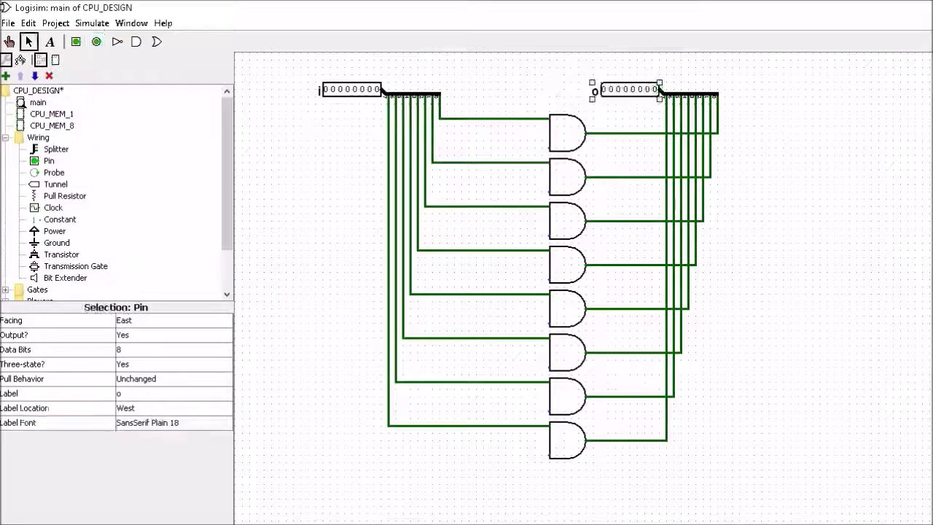
Step: Place a 1-bit input pin below the stack of AND gates
{"action": "left_click", "coordinate": [76, 41]}
{"action": "left_click", "coordinate": [146, 349]}
{"action": "left_click", "coordinate": [128, 362]}
{"action": "left_click", "coordinate": [520, 483]}
Step: Wire the 1-bit pin to the lower input of all eight AND gates
{"action": "left_click_drag", "start_coordinate": [548, 148], "coordinate": [526, 476]}
{"action": "left_click_drag", "start_coordinate": [548, 192], "coordinate": [526, 192]}
{"action": "left_click_drag", "start_coordinate": [548, 235], "coordinate": [526, 236]}
{"action": "left_click_drag", "start_coordinate": [547, 279], "coordinate": [526, 279]}
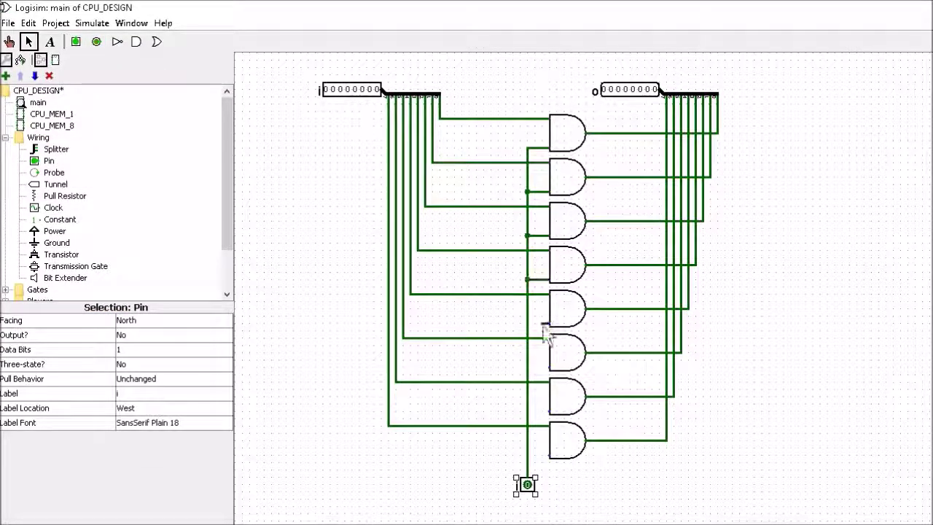
{"action": "left_click_drag", "start_coordinate": [548, 323], "coordinate": [526, 323]}
{"action": "left_click_drag", "start_coordinate": [548, 367], "coordinate": [526, 367]}
{"action": "left_click_drag", "start_coordinate": [548, 410], "coordinate": [526, 410]}
{"action": "left_click_drag", "start_coordinate": [548, 454], "coordinate": [527, 454]}
Step: Label the 1-bit pin 'e' with the label positioned below it
{"action": "left_click", "coordinate": [146, 392]}
{"action": "type", "text": "e"}
{"action": "left_click", "coordinate": [146, 407]}
{"action": "left_click", "coordinate": [128, 431]}
{"action": "left_click", "coordinate": [299, 459]}
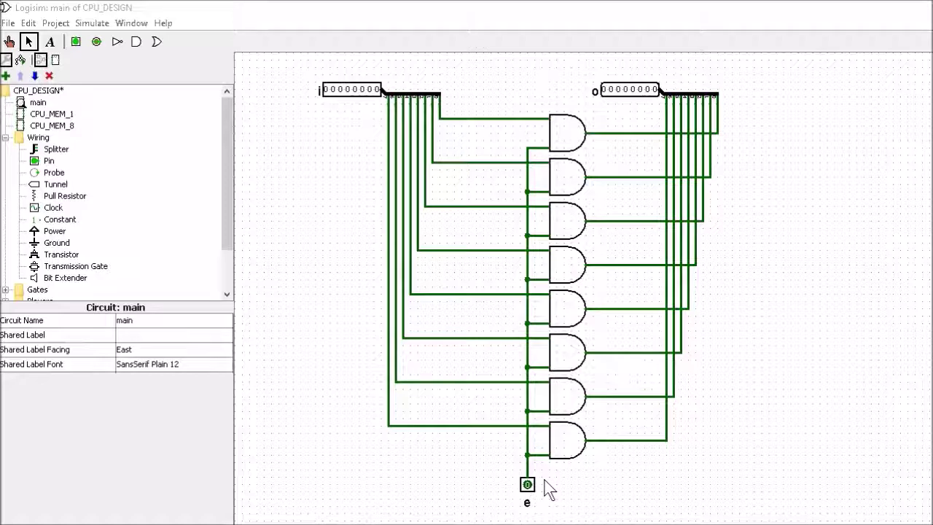
Step: Poke all eight bits of input i to 11111111, then toggle enable e on and back off
{"action": "left_click", "coordinate": [9, 41]}
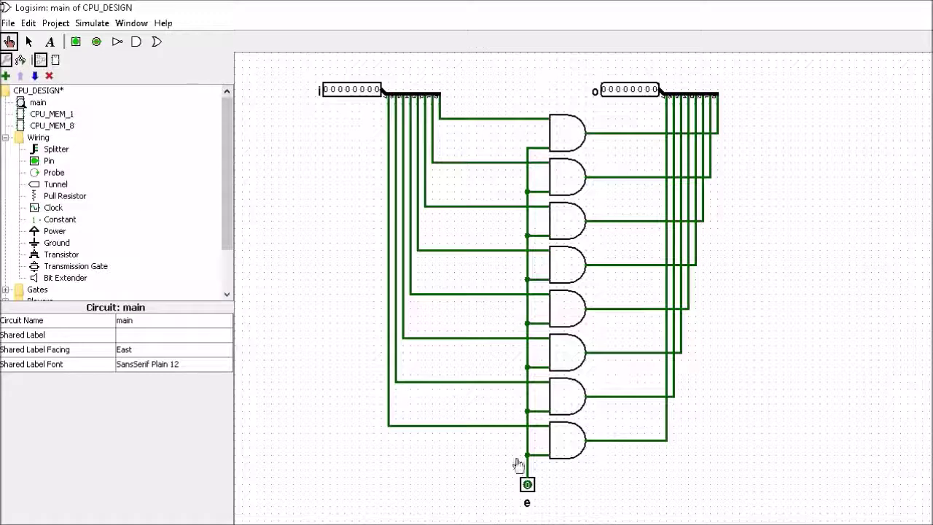
{"action": "left_click", "coordinate": [325, 91]}
{"action": "left_click", "coordinate": [325, 90]}
{"action": "left_click", "coordinate": [332, 90]}
{"action": "left_click", "coordinate": [339, 90]}
{"action": "left_click", "coordinate": [346, 90]}
{"action": "left_click", "coordinate": [354, 91]}
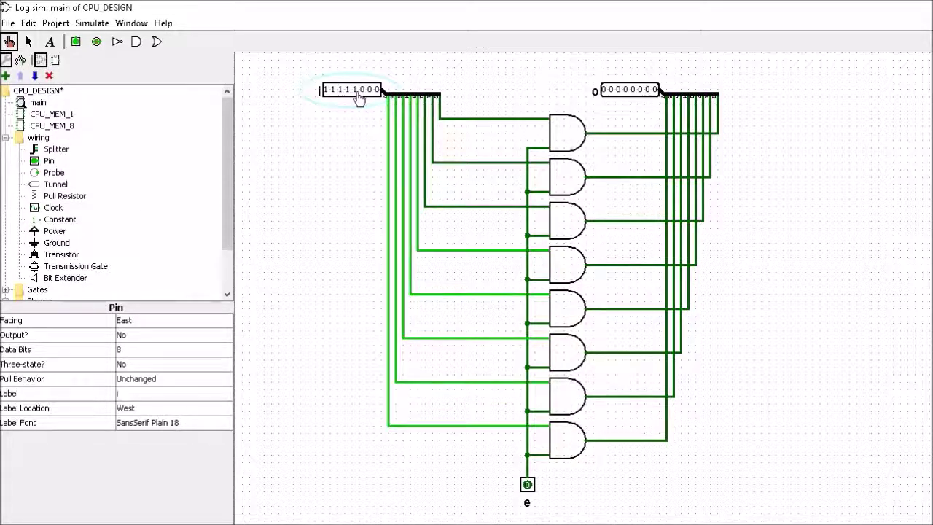
{"action": "left_click", "coordinate": [360, 90]}
{"action": "left_click", "coordinate": [368, 90]}
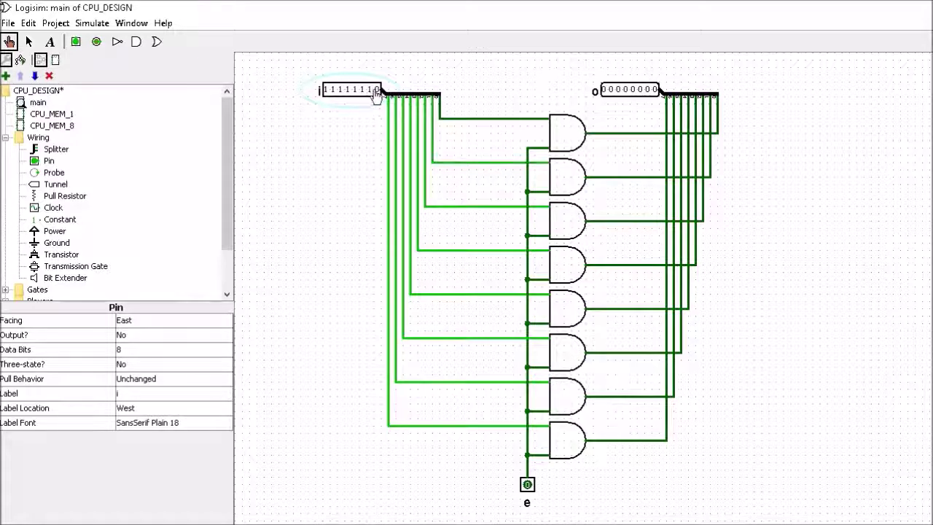
{"action": "left_click", "coordinate": [374, 91]}
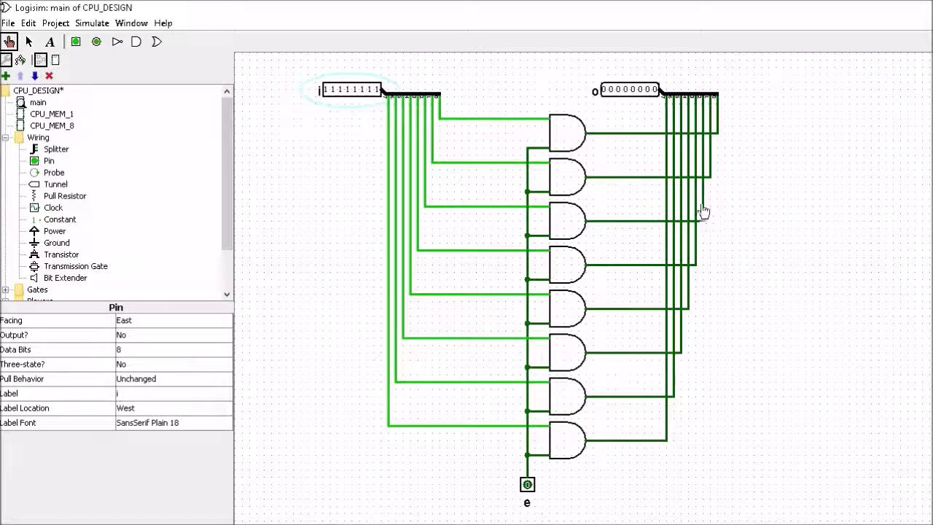
{"action": "left_click", "coordinate": [527, 485]}
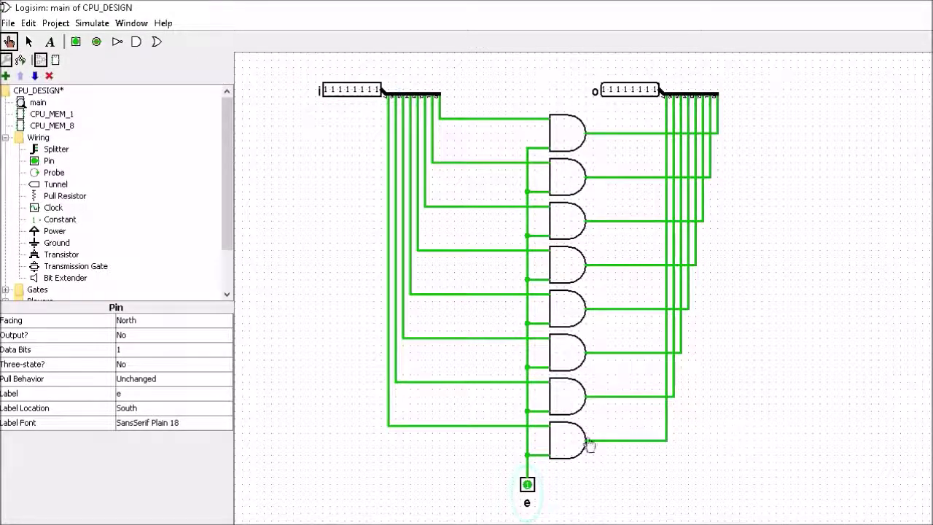
{"action": "left_click", "coordinate": [527, 485]}
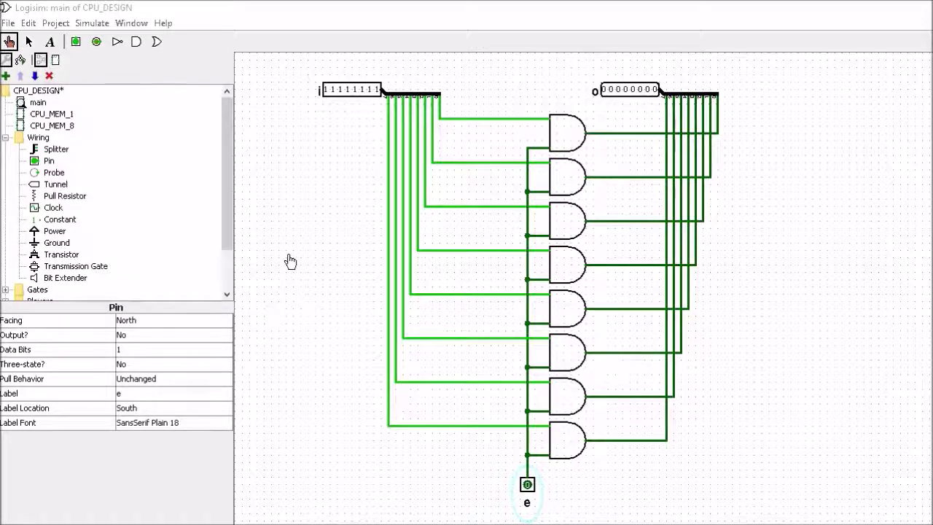
Step: Add a new circuit named CPU_ENABLE to the project and go back to main
{"action": "left_click", "coordinate": [56, 23]}
{"action": "left_click", "coordinate": [76, 41]}
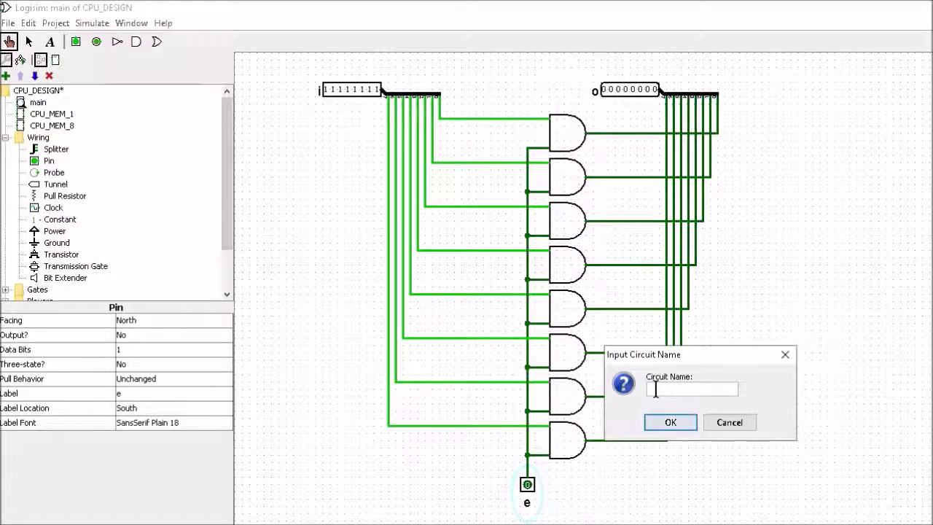
{"action": "type", "text": "CPU_ENABLE"}
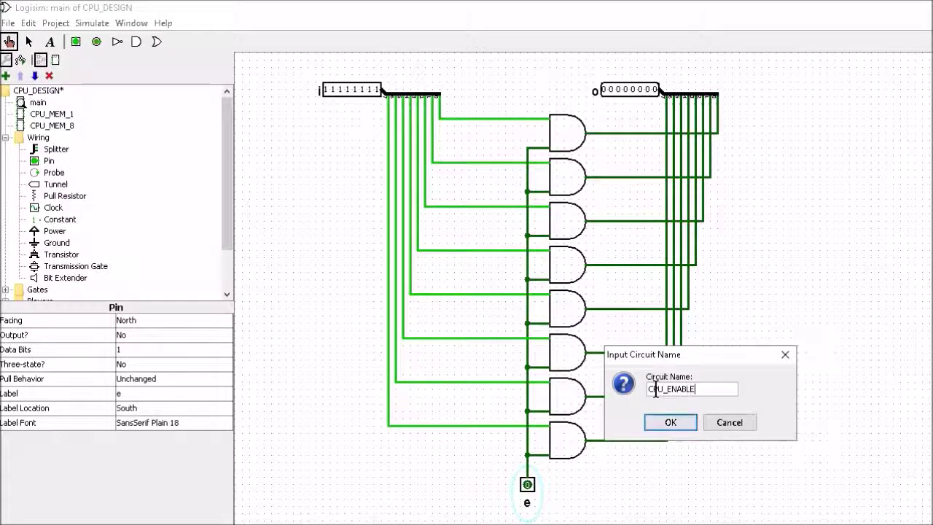
{"action": "left_click", "coordinate": [670, 423]}
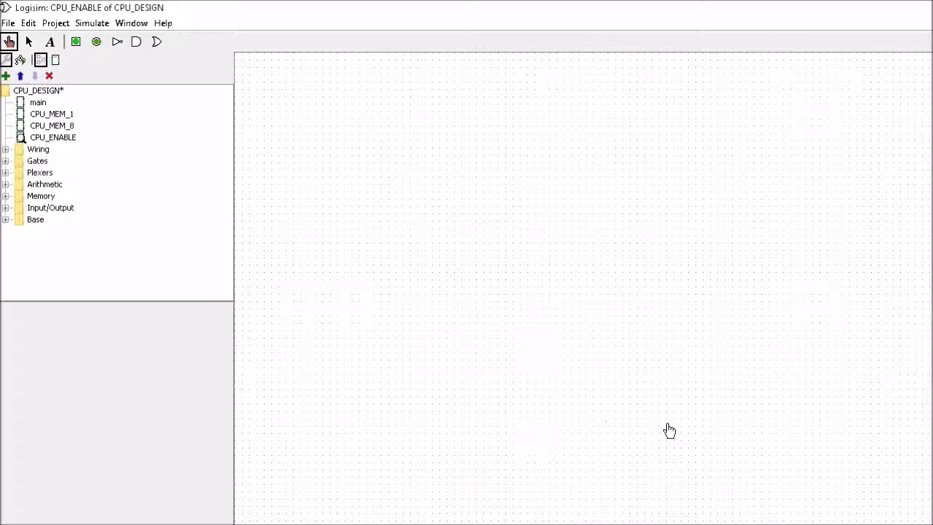
{"action": "double_click", "coordinate": [39, 103]}
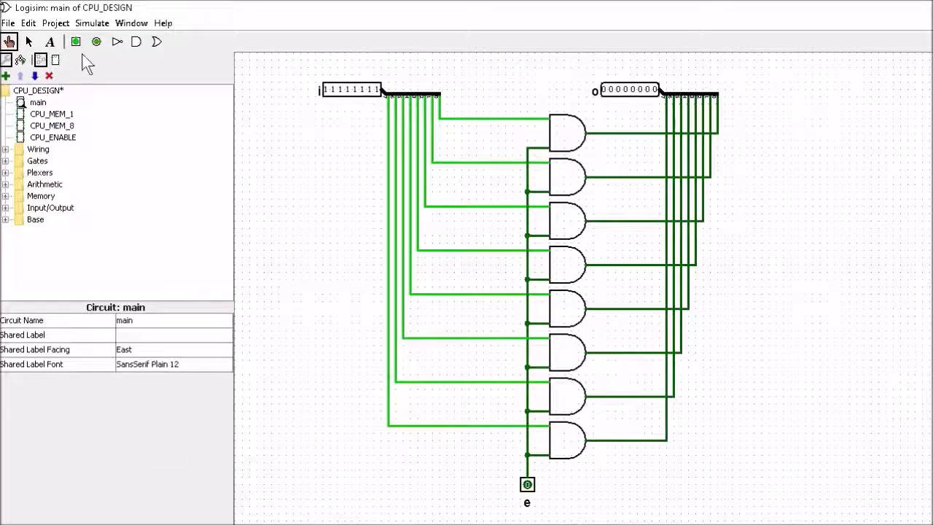
Step: Remove the whole enable circuit from main and paste it into CPU_ENABLE
{"action": "left_click", "coordinate": [29, 42]}
{"action": "left_click_drag", "start_coordinate": [293, 67], "coordinate": [807, 515]}
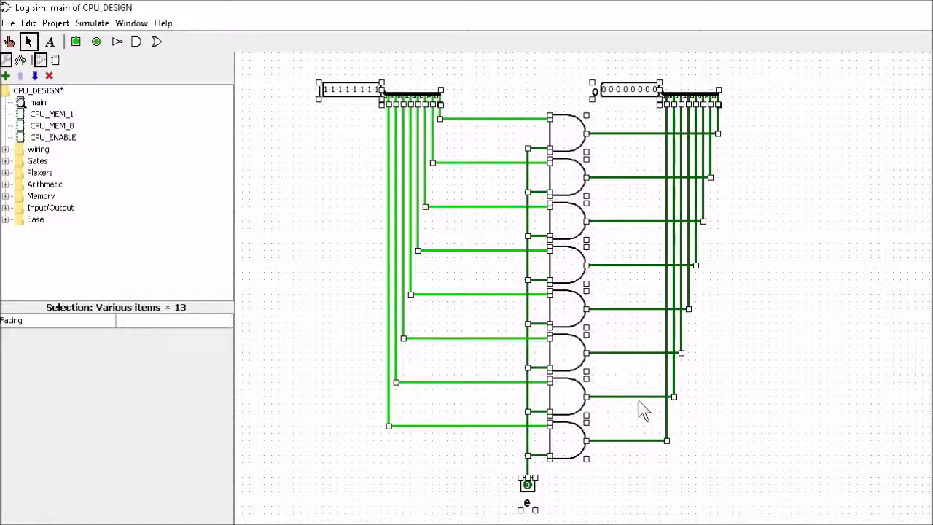
{"action": "key", "text": "Delete"}
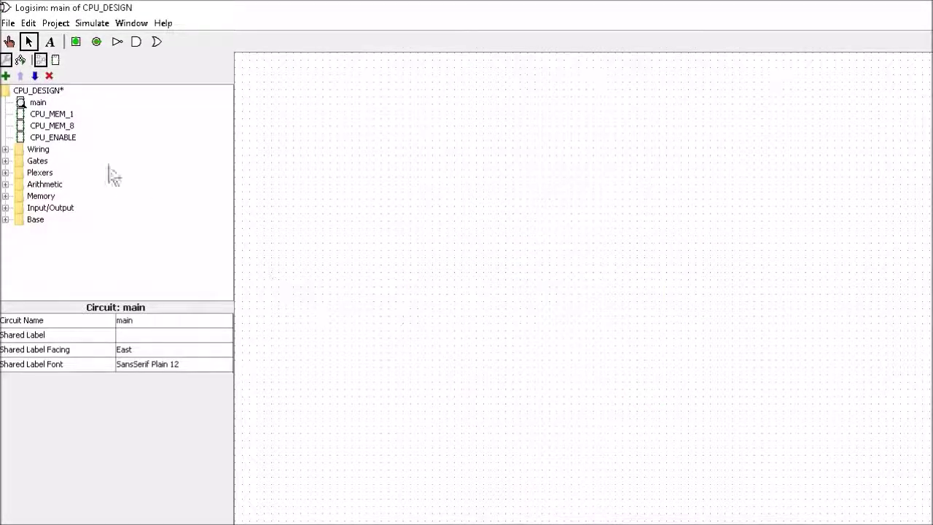
{"action": "double_click", "coordinate": [49, 138]}
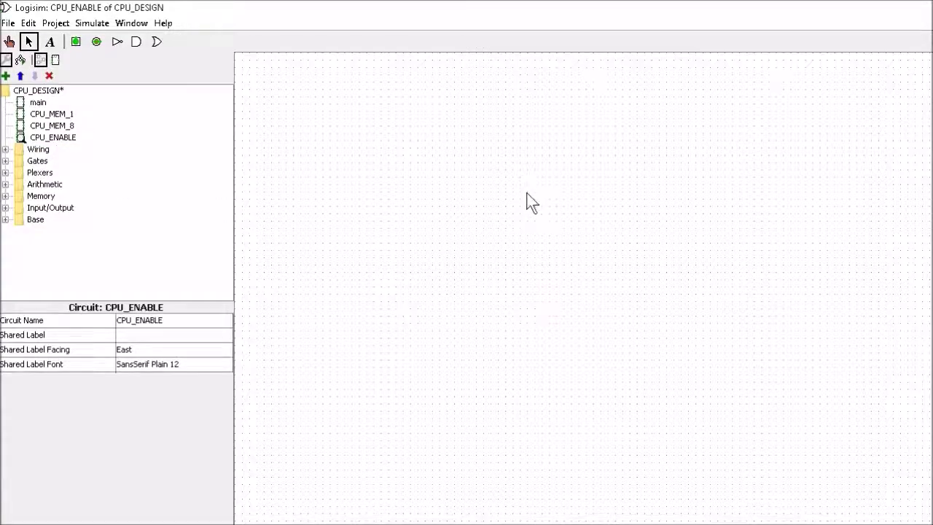
{"action": "key", "text": "ctrl+v"}
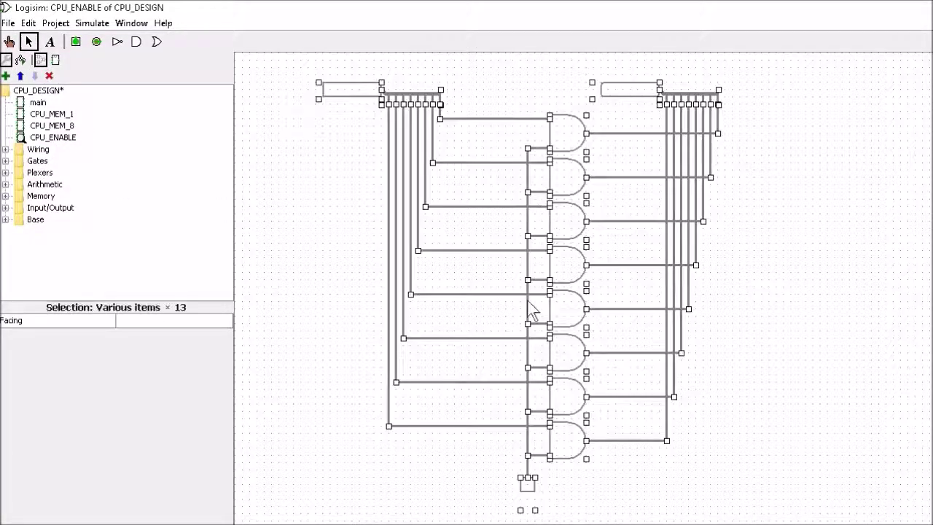
{"action": "left_click", "coordinate": [767, 398]}
{"action": "right_click", "coordinate": [54, 138]}
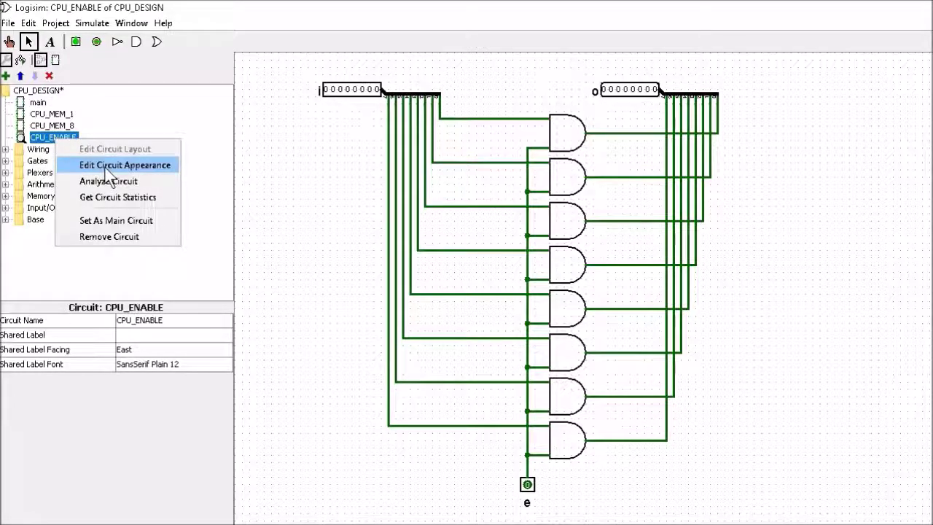
Step: In CPU_ENABLE's appearance, draw a larger rectangle and delete the small default box
{"action": "left_click", "coordinate": [110, 170]}
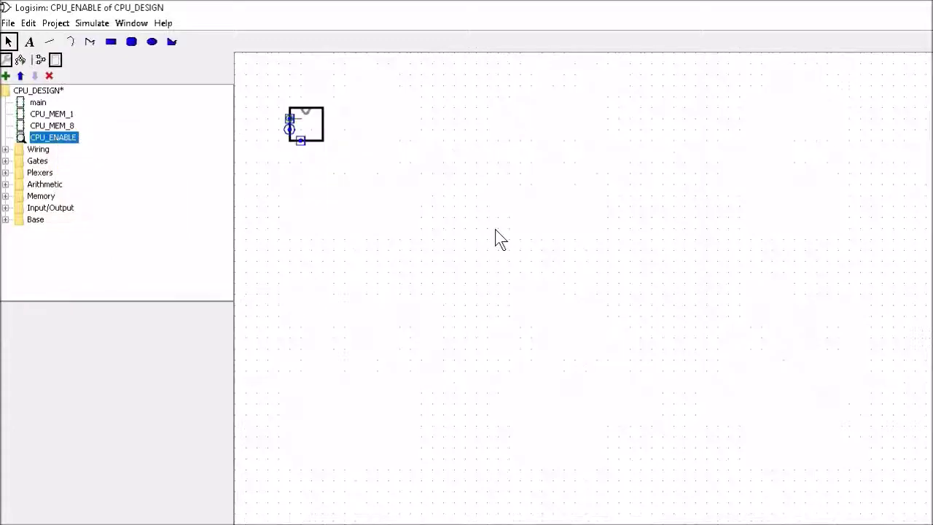
{"action": "left_click", "coordinate": [111, 42]}
{"action": "mouse_move", "coordinate": [441, 108]}
{"action": "left_mouse_down"}
{"action": "mouse_move", "coordinate": [481, 107]}
{"action": "mouse_move", "coordinate": [522, 142]}
{"action": "mouse_move", "coordinate": [520, 197]}
{"action": "mouse_move", "coordinate": [510, 195]}
{"action": "left_mouse_up"}
{"action": "left_click", "coordinate": [307, 108]}
{"action": "key", "text": "Delete"}
Step: Move output o to the box's right edge, both inputs to the left edge, notch to the top
{"action": "left_click", "coordinate": [290, 129]}
{"action": "left_click_drag", "start_coordinate": [521, 151], "coordinate": [508, 151]}
{"action": "left_click_drag", "start_coordinate": [289, 118], "coordinate": [443, 129]}
{"action": "left_click_drag", "start_coordinate": [301, 140], "coordinate": [443, 172]}
{"action": "left_click_drag", "start_coordinate": [306, 111], "coordinate": [473, 111]}
Step: Add the text labels 'CPU' and 'ENABLE' to the block appearance
{"action": "left_click", "coordinate": [29, 42]}
{"action": "left_click", "coordinate": [327, 216]}
{"action": "type", "text": "CPU"}
{"action": "left_click", "coordinate": [318, 241]}
{"action": "type", "text": "ENABLE"}
Step: Set the CPU label to font size 10
{"action": "left_click", "coordinate": [328, 212]}
{"action": "left_click", "coordinate": [146, 308]}
{"action": "scroll", "coordinate": [291, 86], "scroll_direction": "up", "scroll_amount": 2}
{"action": "double_click", "coordinate": [277, 79]}
{"action": "left_click", "coordinate": [321, 238]}
{"action": "left_click", "coordinate": [146, 308]}
{"action": "double_click", "coordinate": [277, 77]}
{"action": "left_click", "coordinate": [322, 212]}
Step: Add the port text labels e, i and o
{"action": "left_click", "coordinate": [316, 350]}
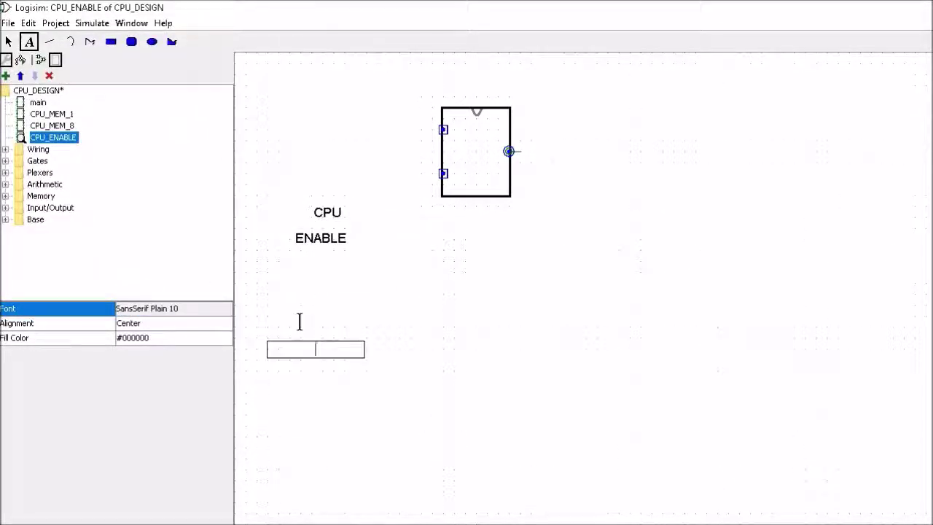
{"action": "type", "text": "e"}
{"action": "left_click", "coordinate": [314, 387]}
{"action": "type", "text": "i"}
{"action": "left_click", "coordinate": [319, 420]}
{"action": "type", "text": "o"}
{"action": "left_click", "coordinate": [422, 436]}
{"action": "left_click", "coordinate": [315, 349]}
Step: Set the port label font size to 18
{"action": "left_click", "coordinate": [168, 308]}
{"action": "left_click", "coordinate": [130, 274]}
{"action": "left_click", "coordinate": [164, 308]}
{"action": "scroll", "coordinate": [277, 102], "scroll_direction": "down", "scroll_amount": 1}
{"action": "left_click", "coordinate": [277, 102]}
{"action": "key", "text": "Return"}
Step: Give both the CPU and ENABLE labels font size 10
{"action": "left_click", "coordinate": [30, 38]}
{"action": "left_click", "coordinate": [327, 212]}
{"action": "left_click", "coordinate": [168, 320]}
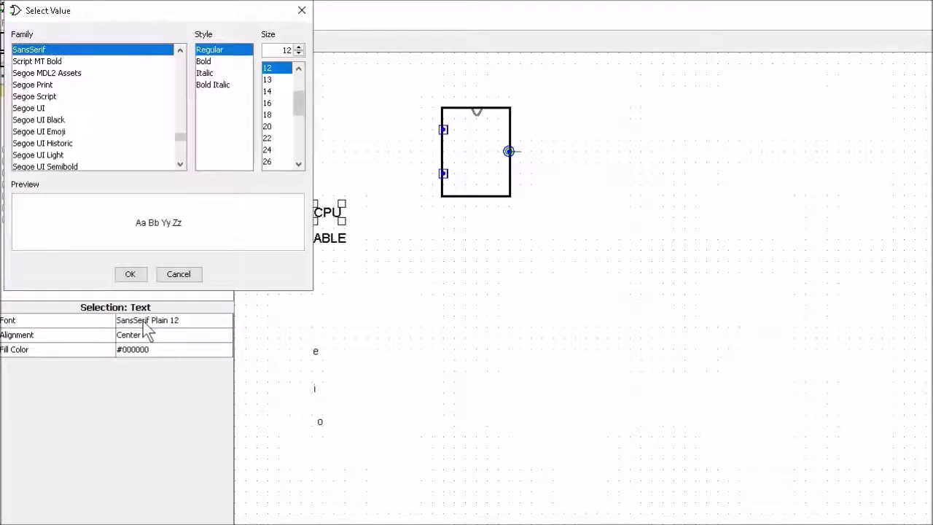
{"action": "left_click", "coordinate": [130, 274]}
{"action": "left_click", "coordinate": [168, 319]}
{"action": "left_click", "coordinate": [130, 274]}
Step: Stack CPU over ENABLE inside the box, with i, e and o beside their ports
{"action": "left_click_drag", "start_coordinate": [332, 223], "coordinate": [477, 146]}
{"action": "left_click_drag", "start_coordinate": [323, 239], "coordinate": [457, 178]}
{"action": "left_click_drag", "start_coordinate": [315, 389], "coordinate": [453, 133]}
{"action": "left_click_drag", "start_coordinate": [319, 421], "coordinate": [406, 277]}
{"action": "left_click", "coordinate": [412, 370]}
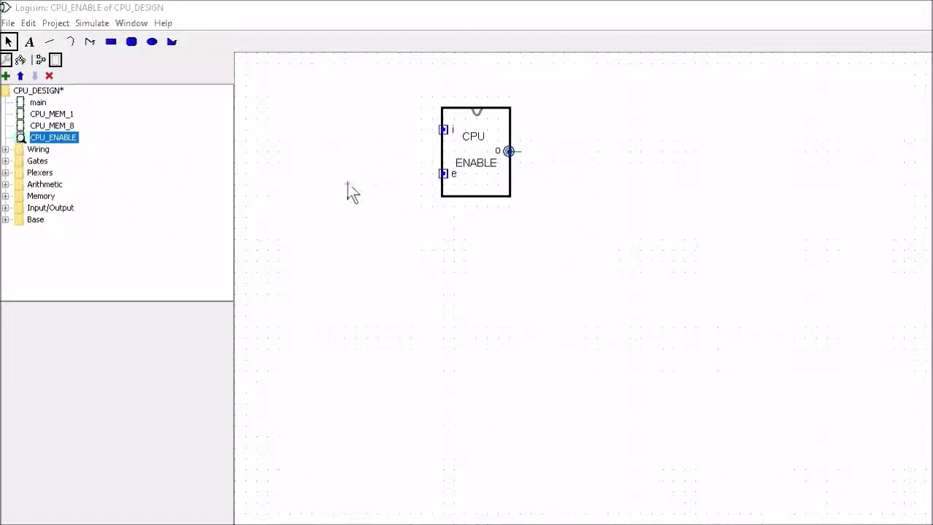
Step: In main, place a CPU_MEM_8 block with a CPU_ENABLE block to its right
{"action": "double_click", "coordinate": [34, 104]}
{"action": "left_click", "coordinate": [52, 137]}
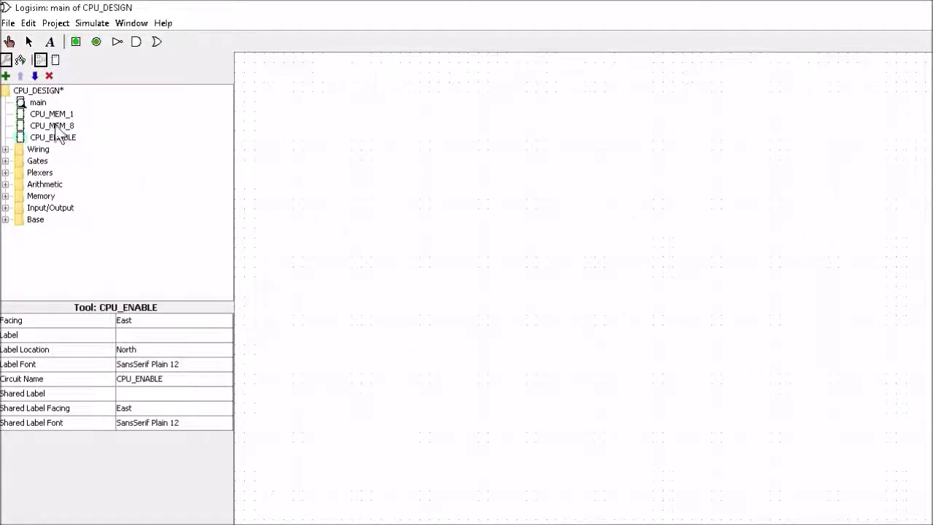
{"action": "left_click", "coordinate": [52, 126]}
{"action": "left_click", "coordinate": [556, 159]}
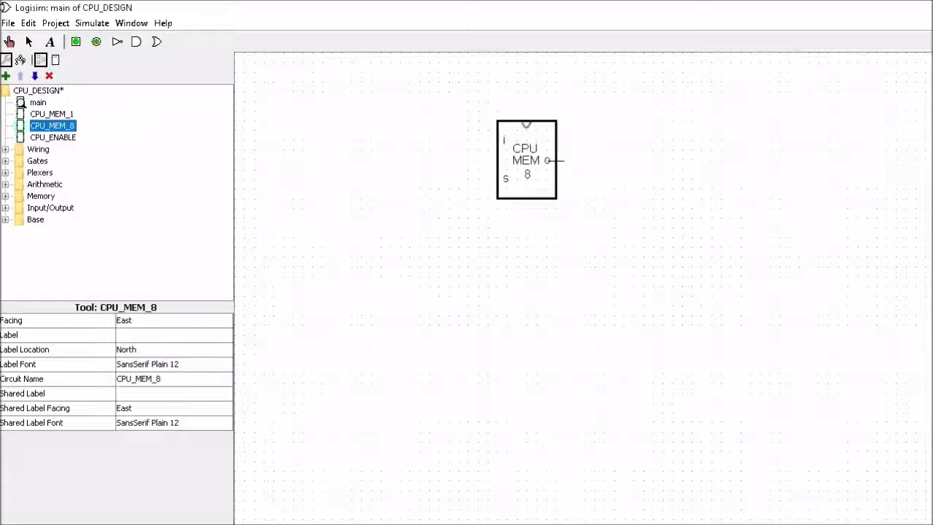
{"action": "left_click", "coordinate": [56, 138]}
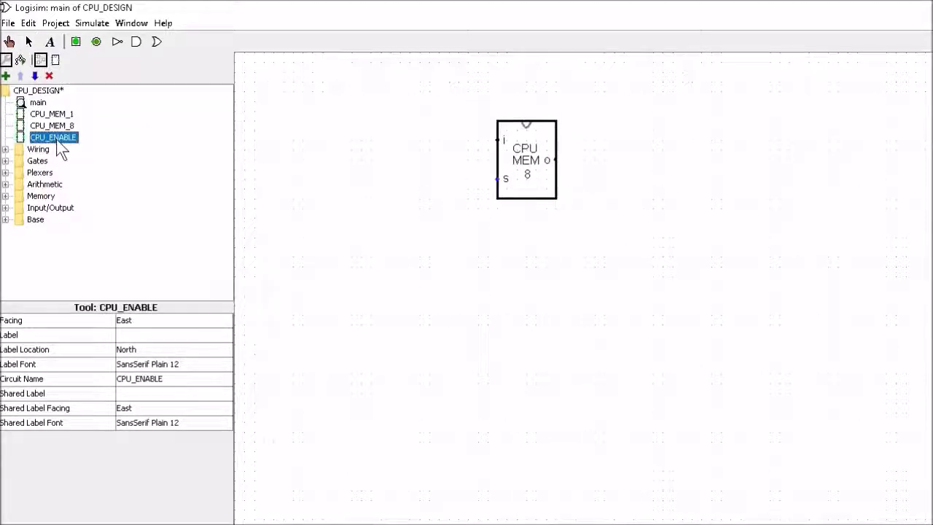
{"action": "left_click", "coordinate": [709, 159]}
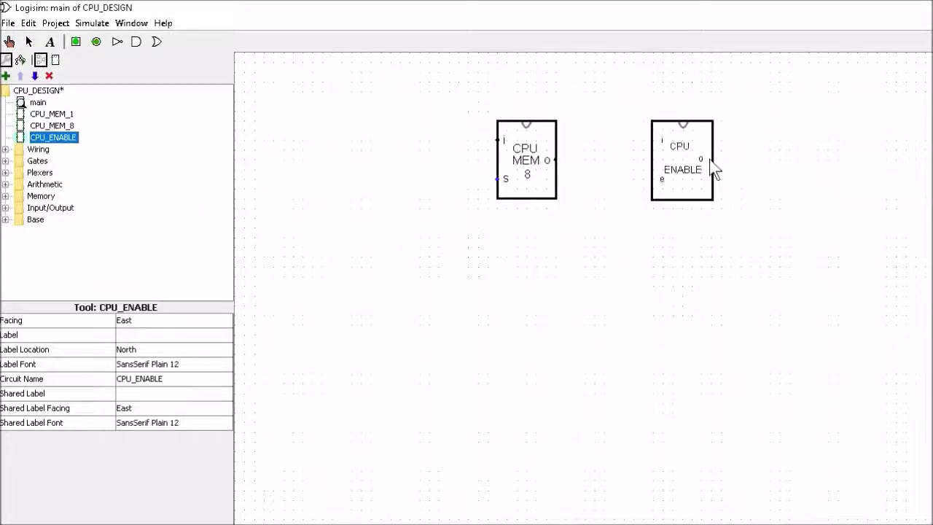
{"action": "mouse_move", "coordinate": [703, 165]}
{"action": "left_mouse_down"}
{"action": "mouse_move", "coordinate": [693, 188]}
{"action": "mouse_move", "coordinate": [693, 168]}
{"action": "left_mouse_up"}
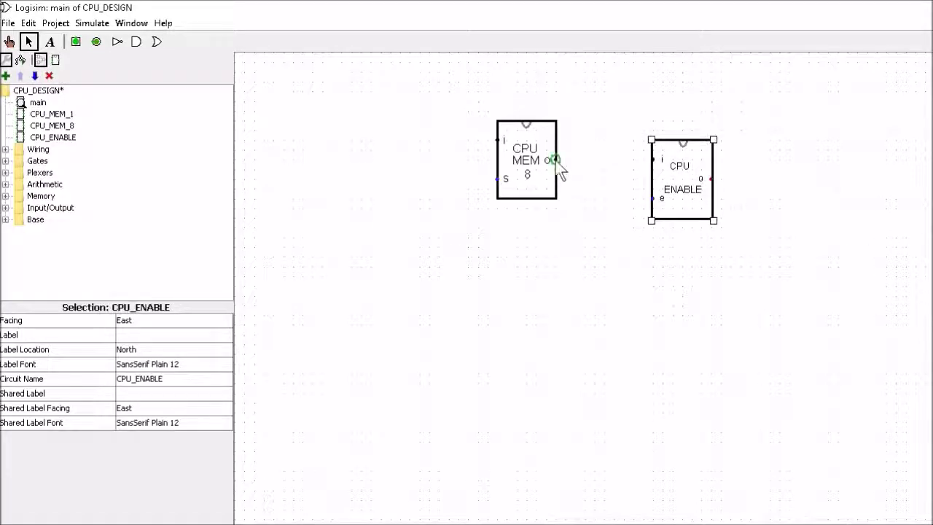
Step: Wire memory output into CPU_ENABLE's i; add stubs from memory i, s and CPU_ENABLE e, o
{"action": "left_click_drag", "start_coordinate": [555, 160], "coordinate": [653, 170]}
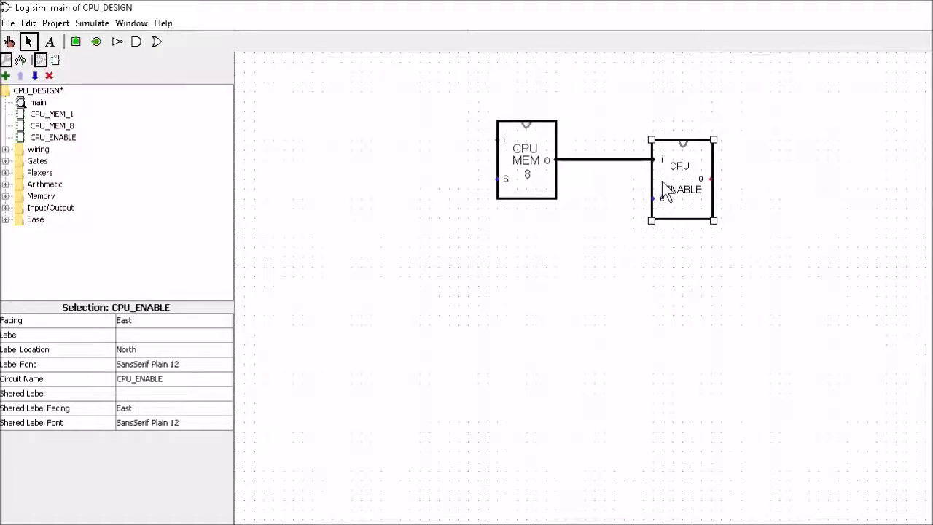
{"action": "left_click_drag", "start_coordinate": [710, 179], "coordinate": [849, 179]}
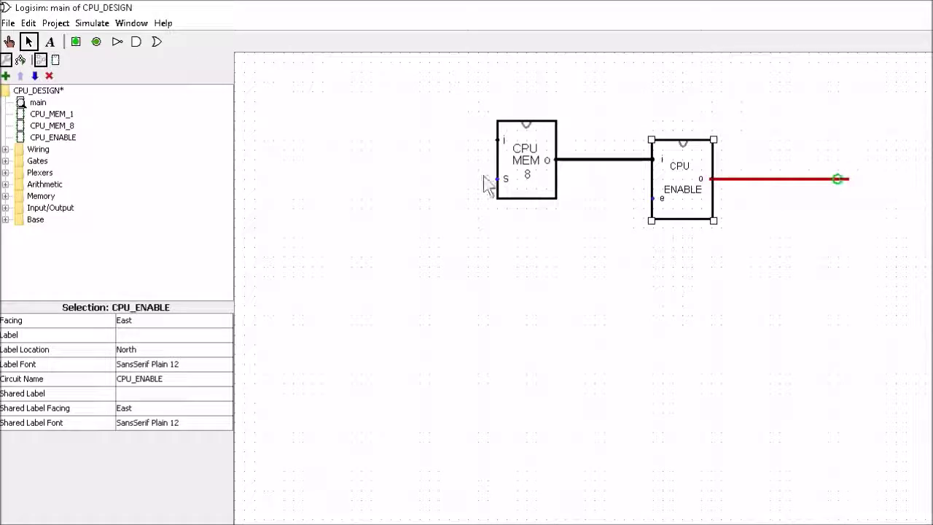
{"action": "left_click_drag", "start_coordinate": [498, 140], "coordinate": [373, 140]}
{"action": "left_click_drag", "start_coordinate": [495, 180], "coordinate": [470, 206]}
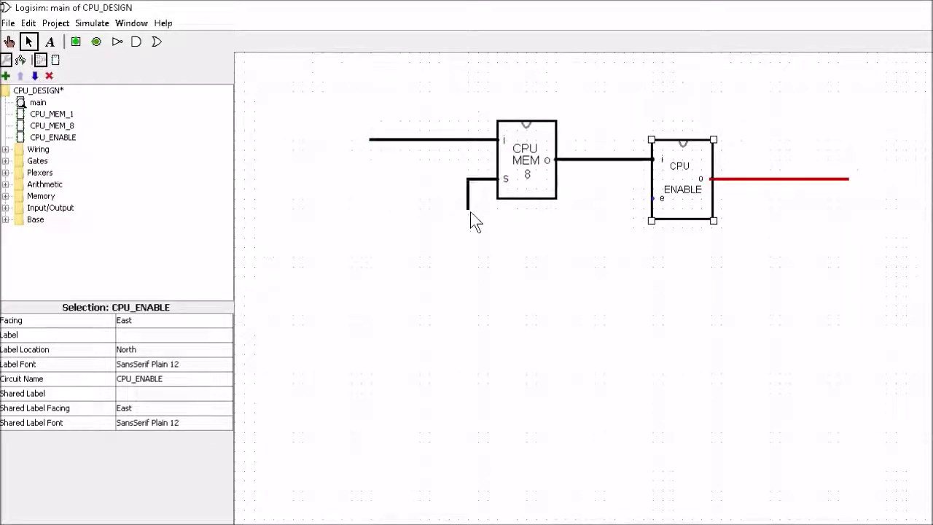
{"action": "left_click_drag", "start_coordinate": [476, 279], "coordinate": [477, 277]}
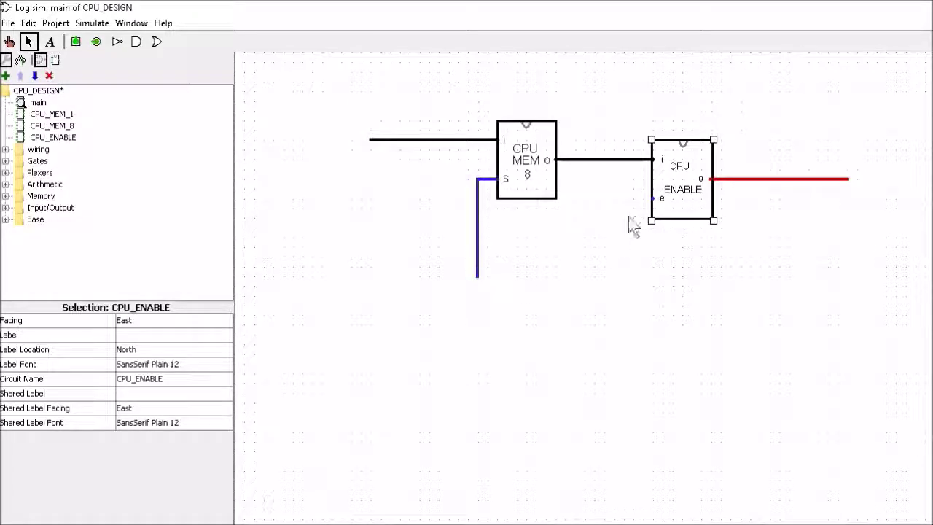
{"action": "left_click_drag", "start_coordinate": [652, 198], "coordinate": [623, 277]}
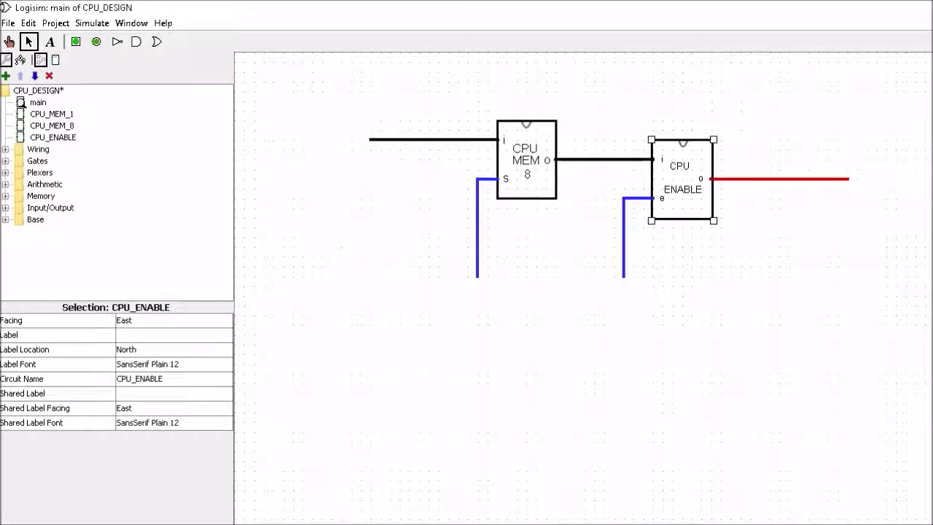
Step: Shift the whole circuit down-left and add input pin s, labelled below, on the s wire
{"action": "left_click", "coordinate": [471, 298]}
{"action": "key", "text": "ctrl+a"}
{"action": "left_click_drag", "start_coordinate": [541, 172], "coordinate": [521, 230]}
{"action": "left_click", "coordinate": [76, 41]}
{"action": "left_click", "coordinate": [125, 393]}
{"action": "type", "text": "s"}
{"action": "left_click", "coordinate": [131, 408]}
{"action": "left_click", "coordinate": [131, 430]}
{"action": "left_click", "coordinate": [458, 345]}
Step: Add input pin e at the end of the e wire
{"action": "left_click", "coordinate": [75, 42]}
{"action": "left_click", "coordinate": [604, 344]}
{"action": "left_click", "coordinate": [125, 393]}
{"action": "type", "text": "e"}
{"action": "key", "text": "Return"}
Step: Add an 8-bit, east-facing input pin i with its label on the west
{"action": "left_click", "coordinate": [146, 320]}
{"action": "left_click", "coordinate": [126, 357]}
{"action": "left_click", "coordinate": [145, 349]}
{"action": "left_click", "coordinate": [131, 444]}
{"action": "left_click", "coordinate": [145, 408]}
{"action": "left_click", "coordinate": [135, 427]}
{"action": "left_click", "coordinate": [125, 393]}
{"action": "type", "text": "i"}
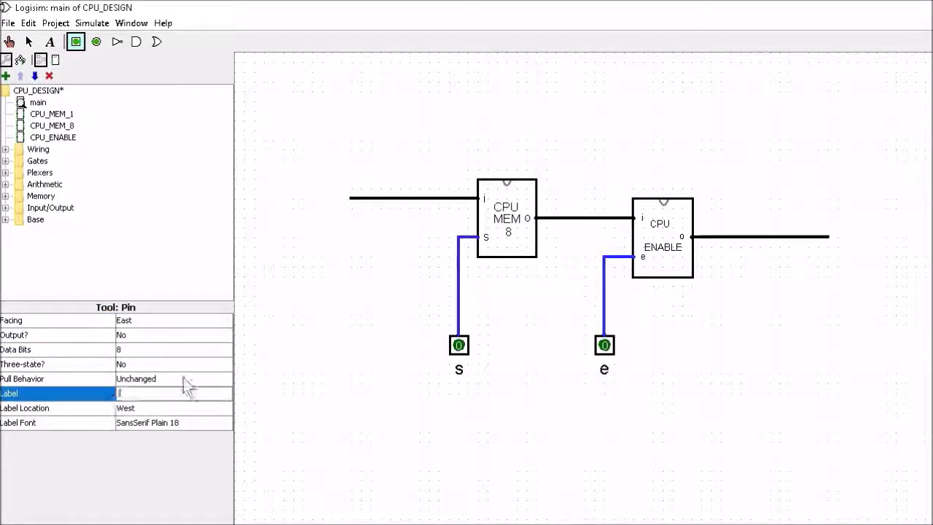
{"action": "left_click", "coordinate": [350, 198]}
Step: Add a west-facing output pin o labelled east, then align pins o and i onto their wires
{"action": "left_click", "coordinate": [125, 394]}
{"action": "type", "text": "o"}
{"action": "left_click", "coordinate": [145, 321]}
{"action": "left_click", "coordinate": [127, 369]}
{"action": "left_click", "coordinate": [145, 408]}
{"action": "left_click", "coordinate": [131, 447]}
{"action": "left_click", "coordinate": [829, 241]}
{"action": "left_click_drag", "start_coordinate": [859, 240], "coordinate": [791, 239]}
{"action": "left_click_drag", "start_coordinate": [300, 198], "coordinate": [350, 198]}
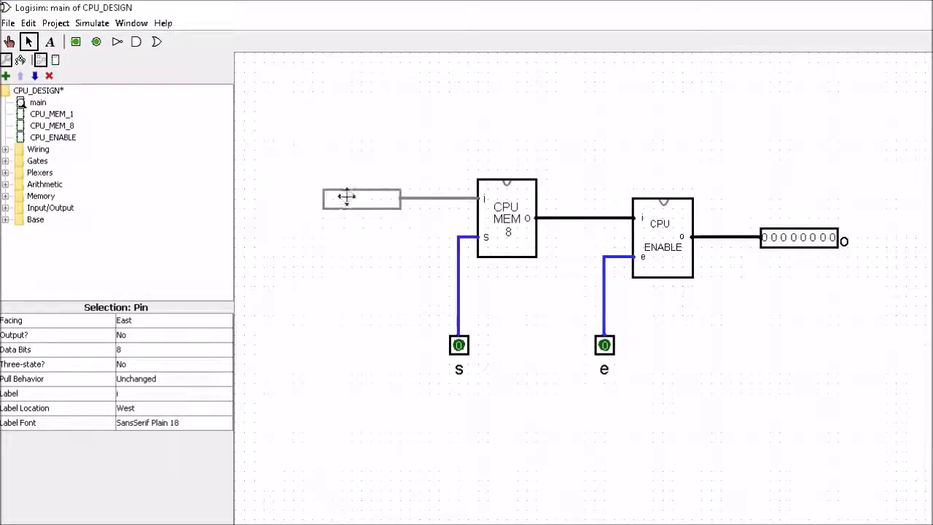
{"action": "key", "text": "ctrl+1"}
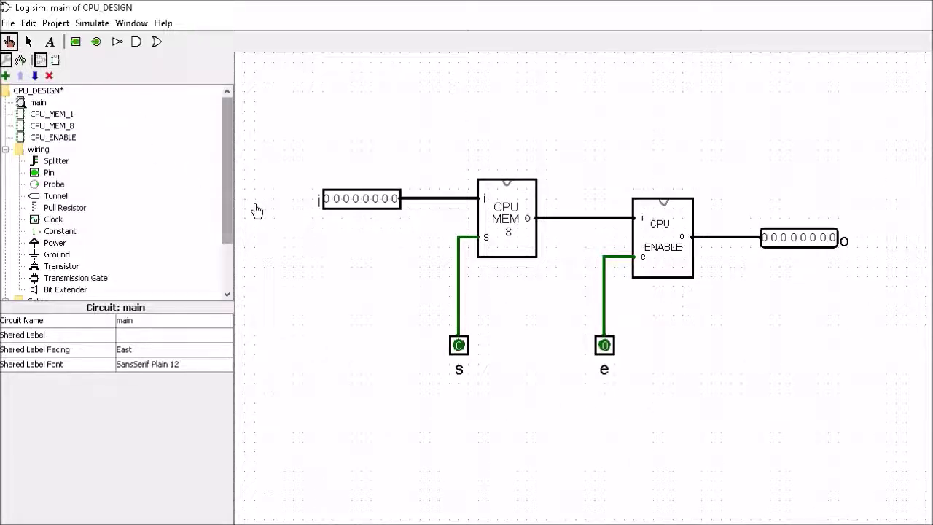
Step: Poke input i to 11111111 and turn s on to 1
{"action": "left_click", "coordinate": [328, 199]}
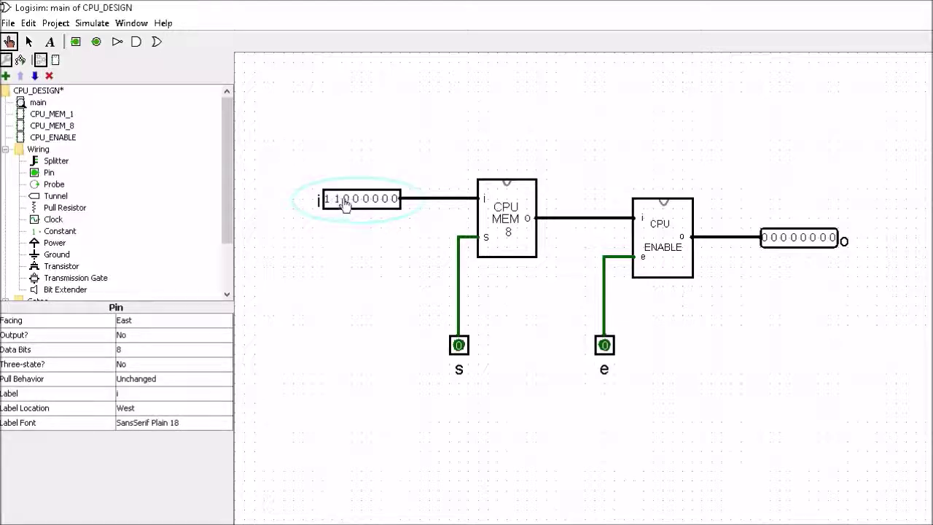
{"action": "left_click", "coordinate": [366, 204]}
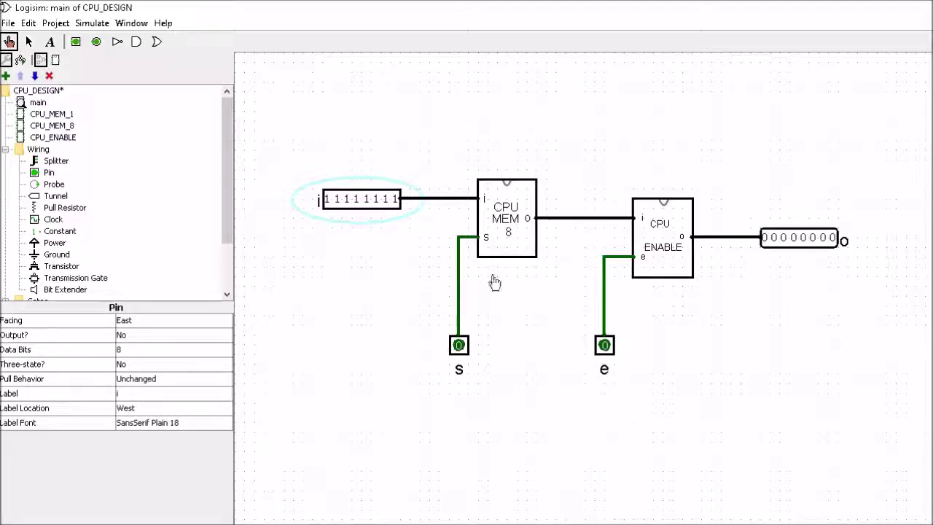
{"action": "left_click", "coordinate": [459, 347]}
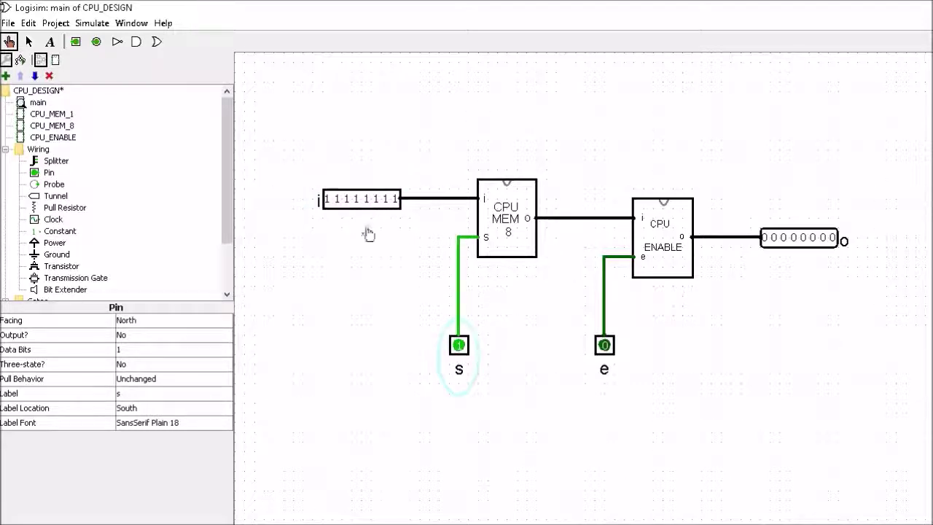
Step: Inspect CPU_MEM_8 and its top CPU_MEM_1 latch, then return to main
{"action": "right_click", "coordinate": [506, 224]}
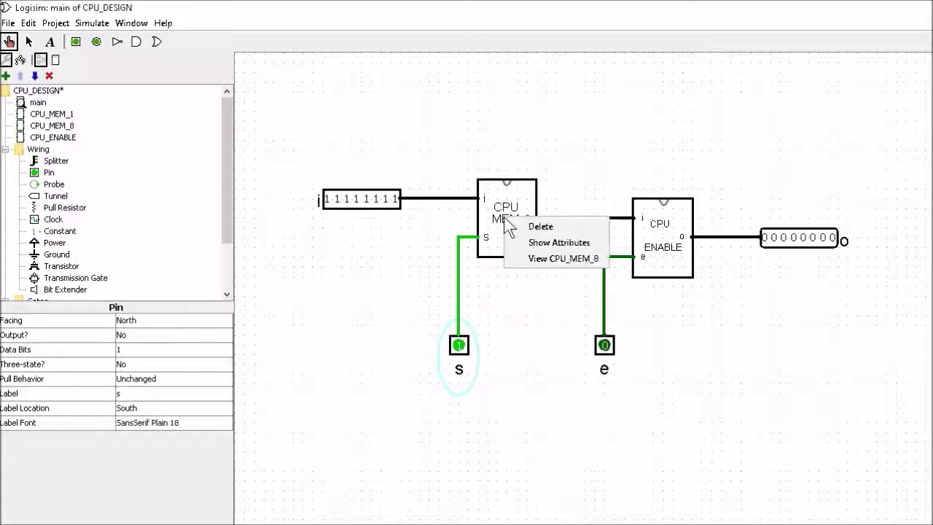
{"action": "left_click", "coordinate": [526, 256]}
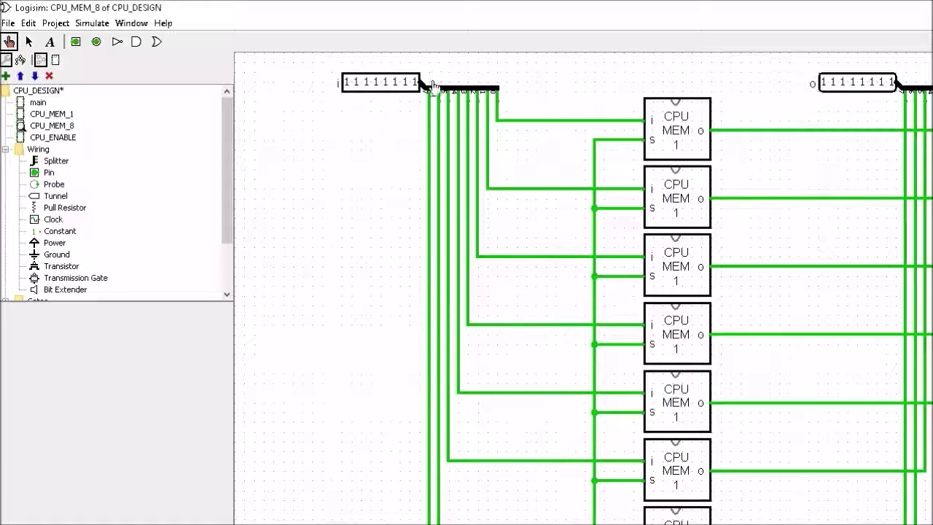
{"action": "right_click", "coordinate": [677, 130]}
{"action": "left_click", "coordinate": [708, 174]}
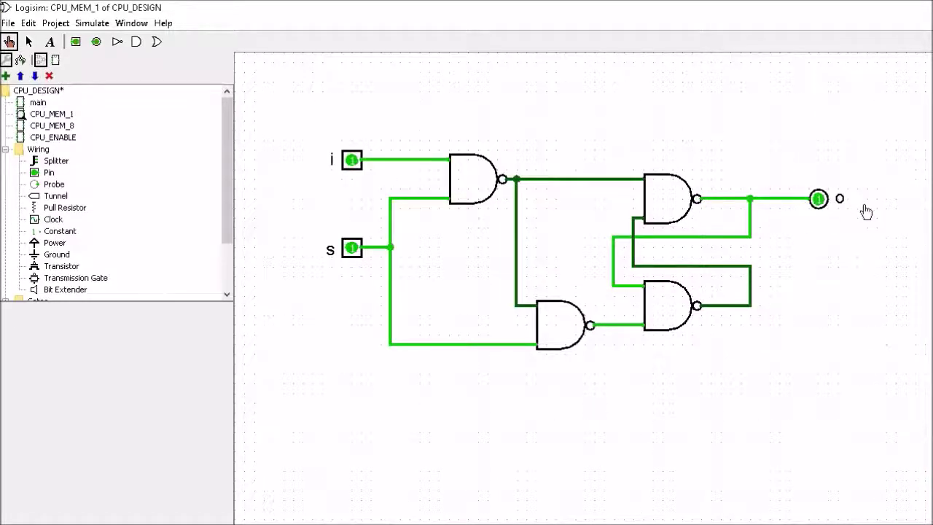
{"action": "left_click", "coordinate": [38, 103]}
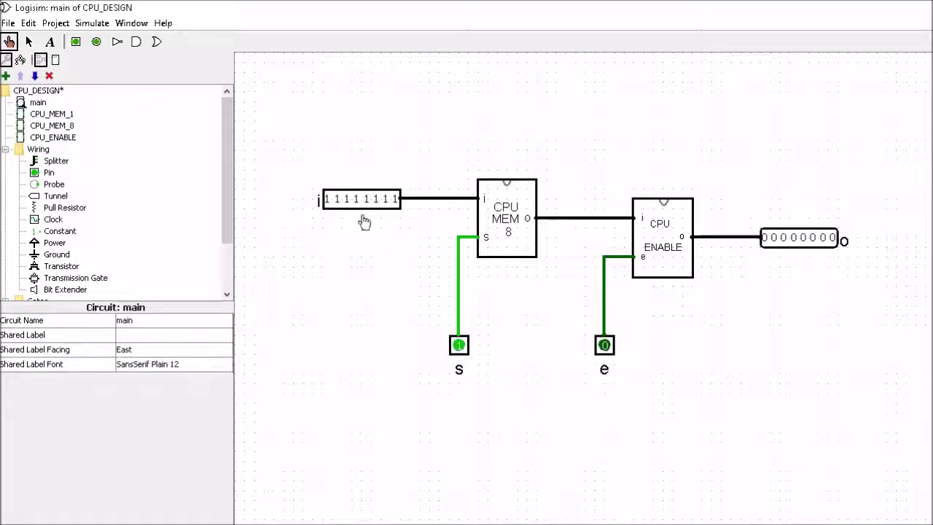
Step: Turn s off to 0 and clear every bit of input i to 00000000
{"action": "left_click", "coordinate": [459, 346]}
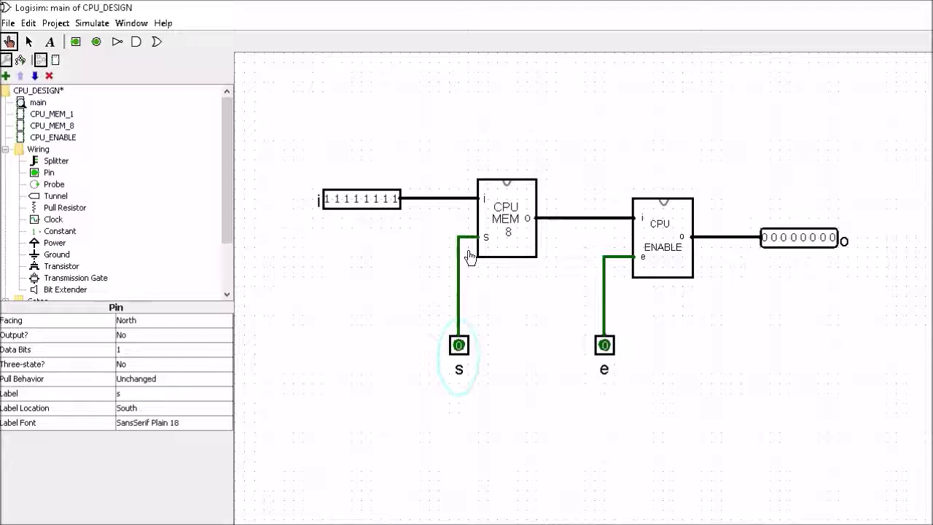
{"action": "left_click", "coordinate": [394, 203]}
{"action": "left_click", "coordinate": [385, 203]}
{"action": "left_click", "coordinate": [377, 203]}
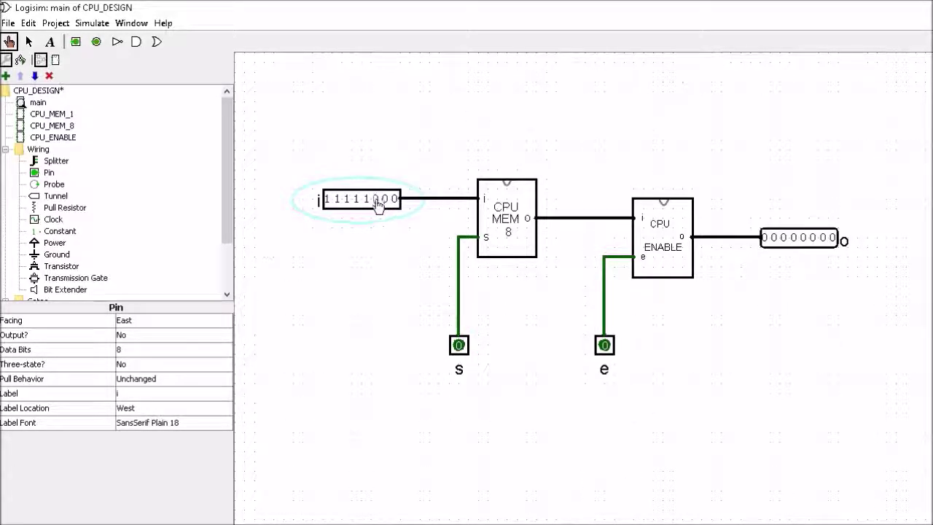
{"action": "left_click", "coordinate": [368, 204]}
{"action": "left_click", "coordinate": [359, 203]}
{"action": "left_click", "coordinate": [337, 204]}
{"action": "left_click", "coordinate": [328, 202]}
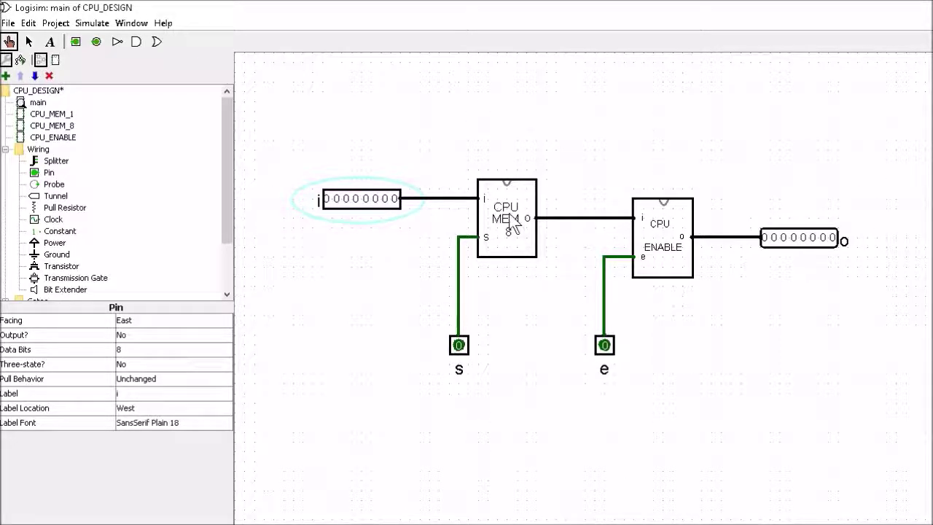
Step: Check CPU_MEM_8 and its top CPU_MEM_1 latch still hold ones, then return to main
{"action": "right_click", "coordinate": [523, 215]}
{"action": "left_click", "coordinate": [562, 252]}
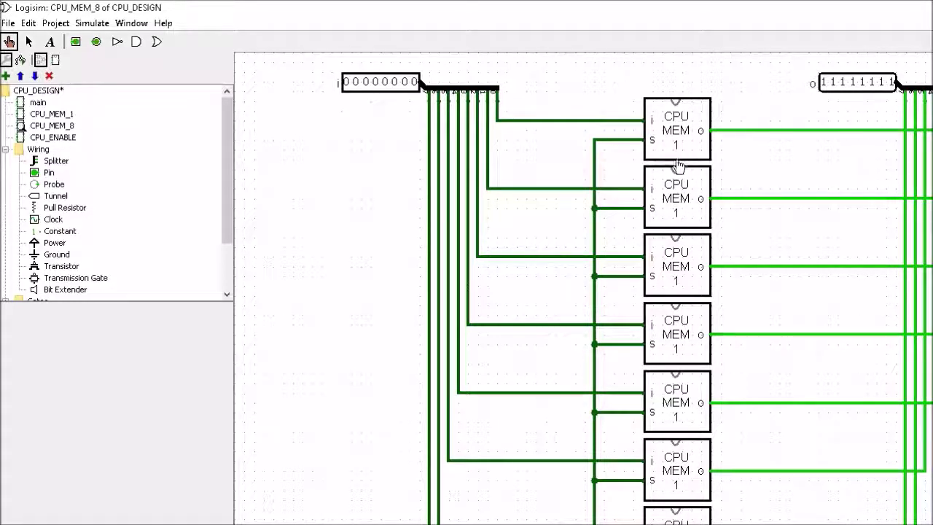
{"action": "right_click", "coordinate": [681, 138]}
{"action": "left_click", "coordinate": [711, 188]}
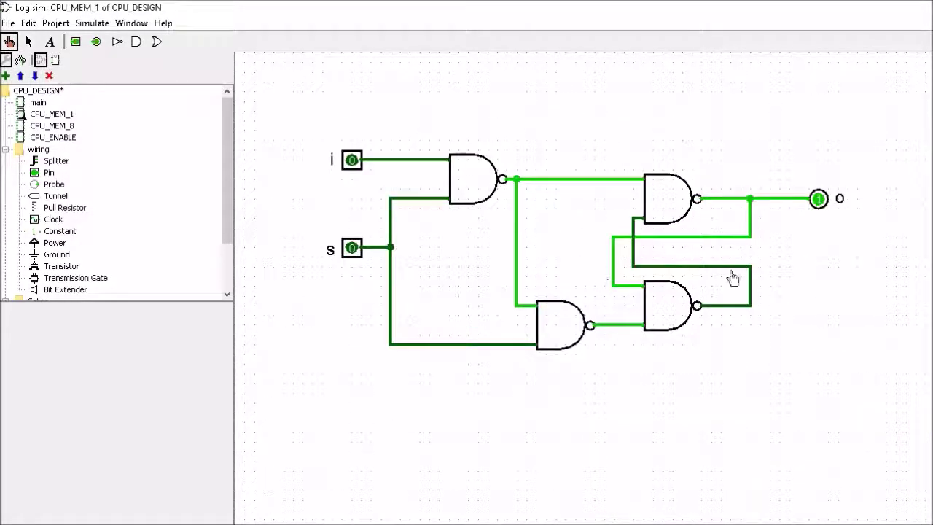
{"action": "double_click", "coordinate": [36, 102]}
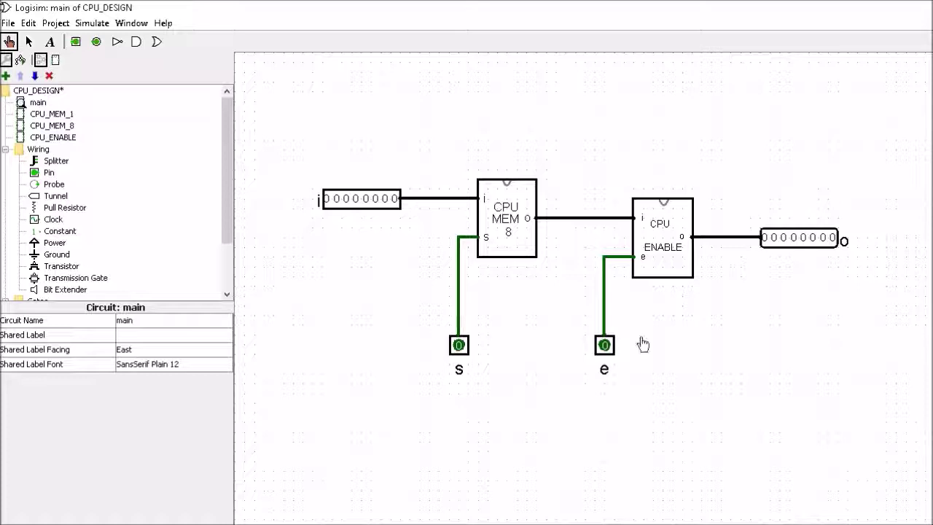
Step: Inspect the CPU_ENABLE gates, then return to main
{"action": "right_click", "coordinate": [665, 238]}
{"action": "left_click", "coordinate": [693, 278]}
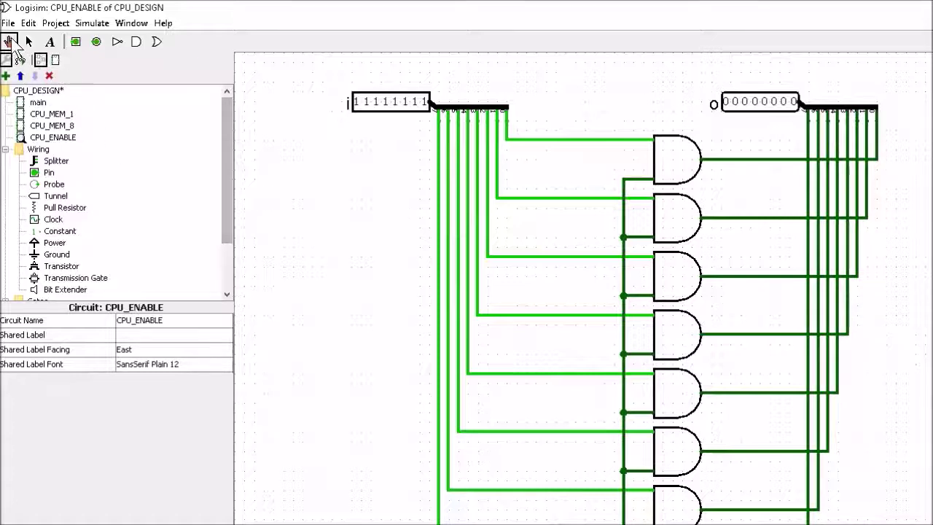
{"action": "double_click", "coordinate": [38, 102]}
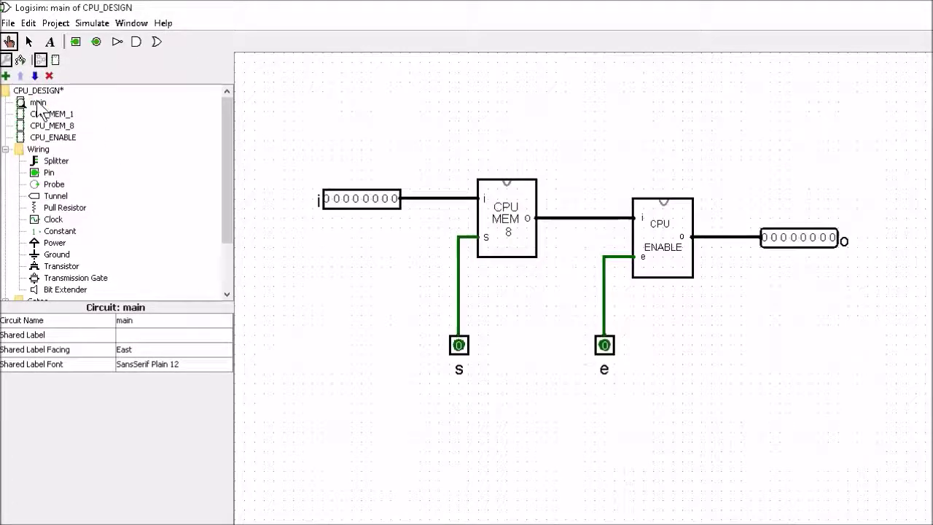
Step: Set e to 1 so o reads 11111111, and recheck CPU_ENABLE's gates
{"action": "left_click", "coordinate": [604, 347]}
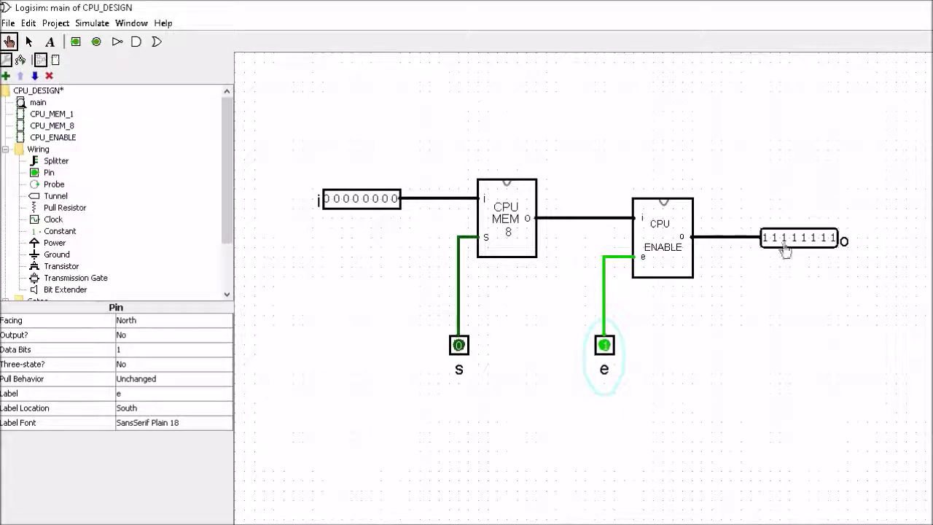
{"action": "right_click", "coordinate": [669, 241]}
{"action": "left_click", "coordinate": [701, 281]}
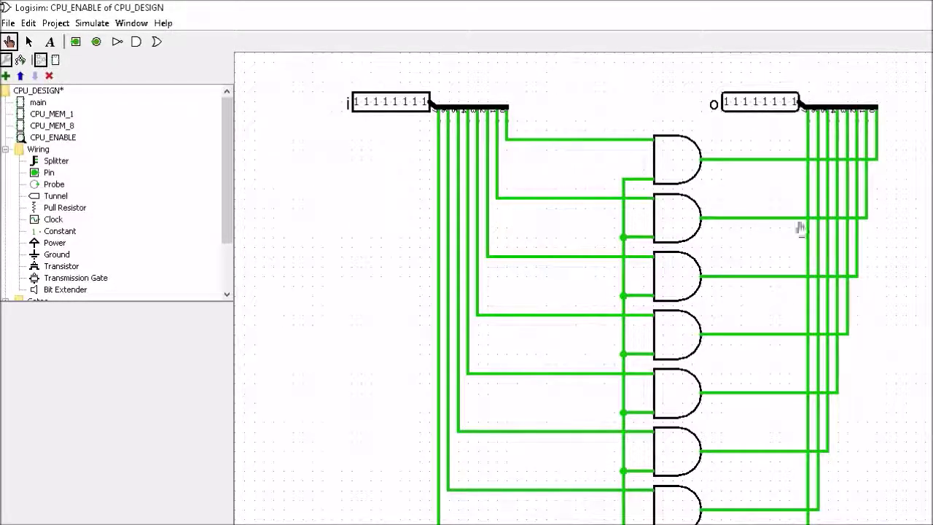
{"action": "double_click", "coordinate": [40, 102]}
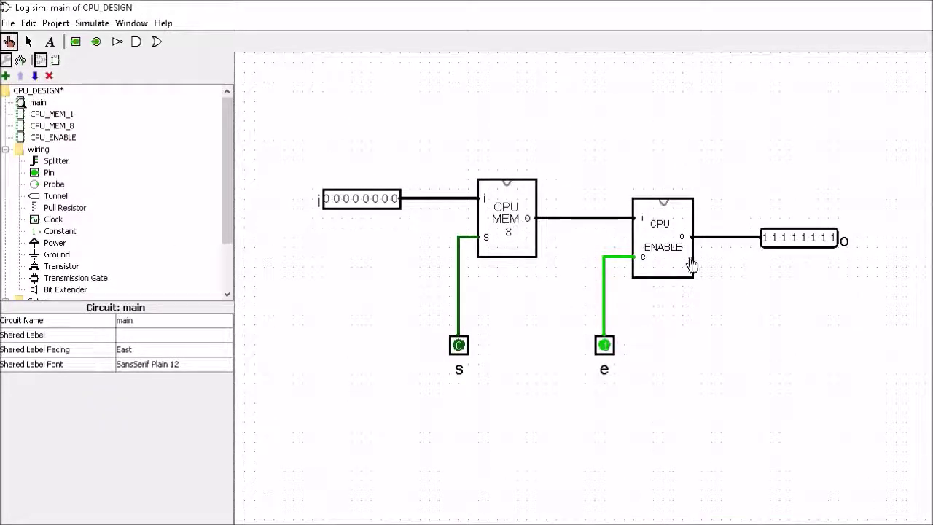
Step: Add a new circuit named CPU_REG_8 to the project
{"action": "left_click", "coordinate": [55, 23]}
{"action": "left_click", "coordinate": [80, 39]}
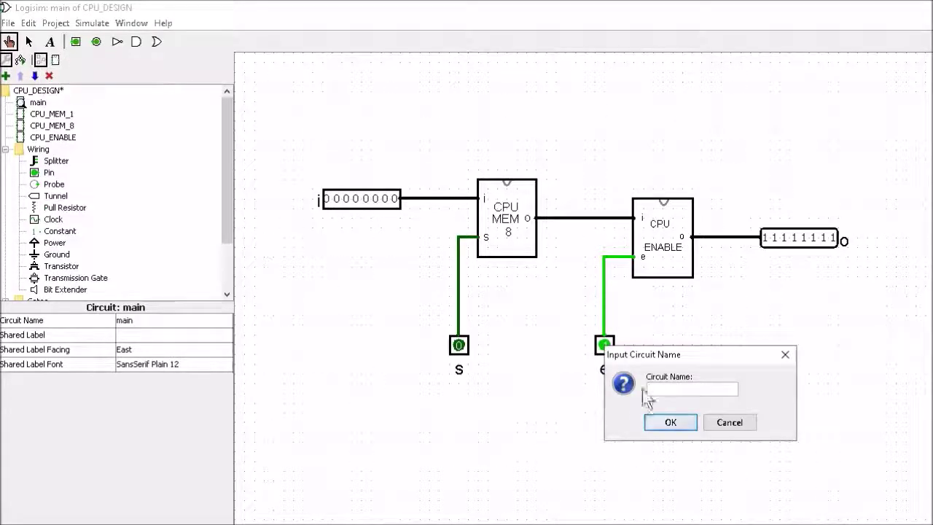
{"action": "type", "text": "CPU_"}
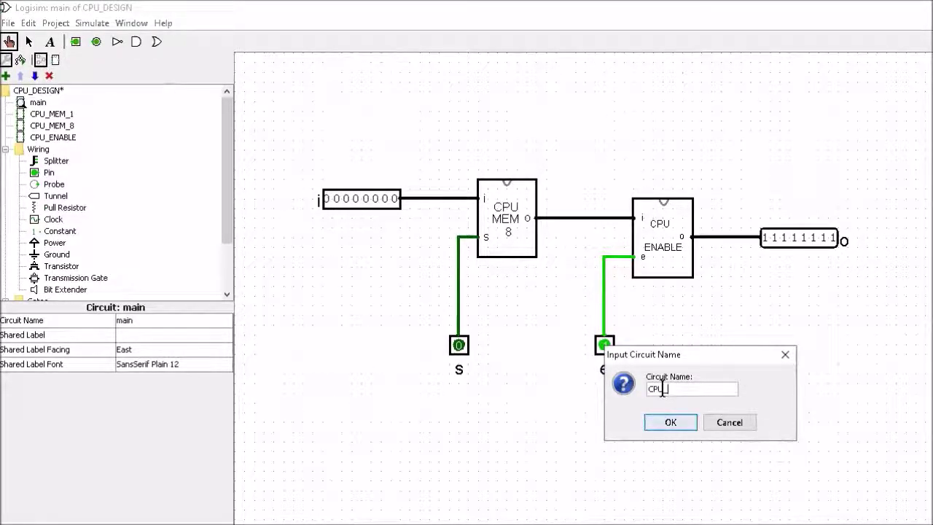
{"action": "type", "text": "REG_8"}
{"action": "left_click", "coordinate": [670, 426]}
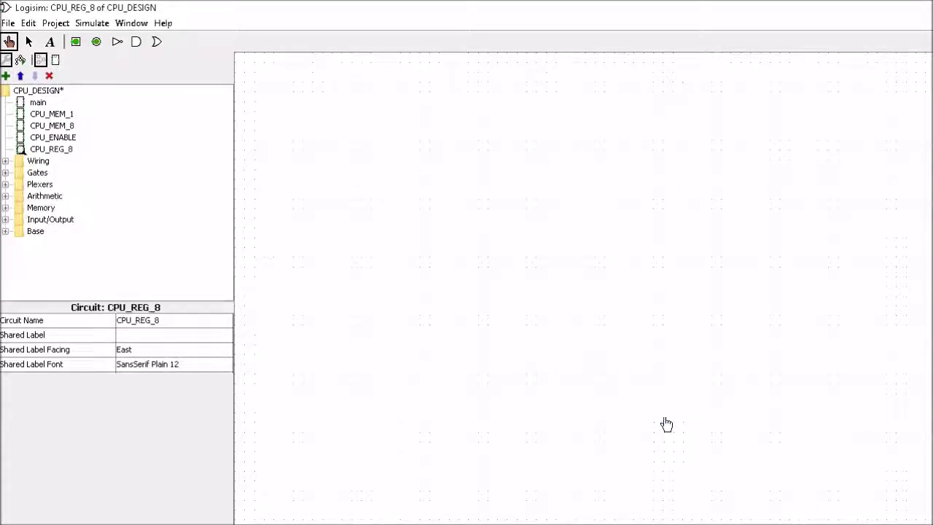
Step: Take the entire circuit out of main and paste it into CPU_REG_8
{"action": "double_click", "coordinate": [38, 103]}
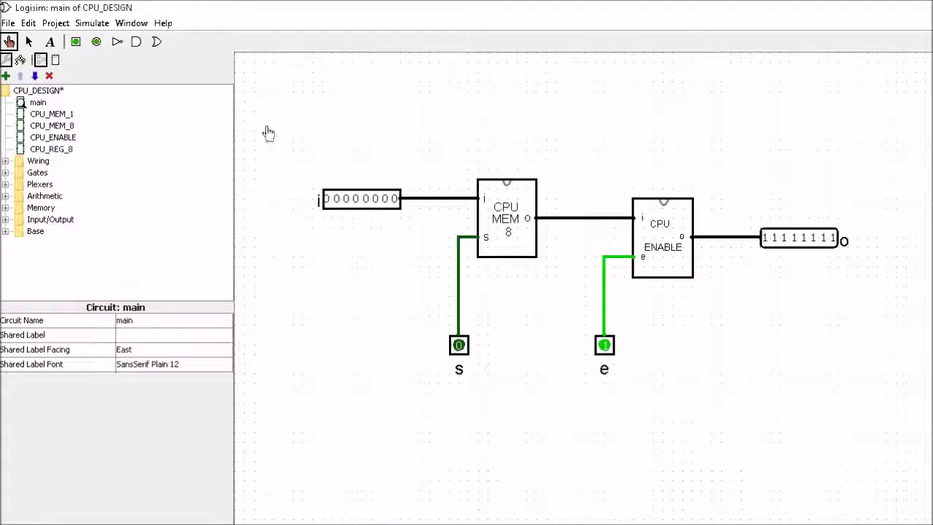
{"action": "left_click", "coordinate": [29, 42]}
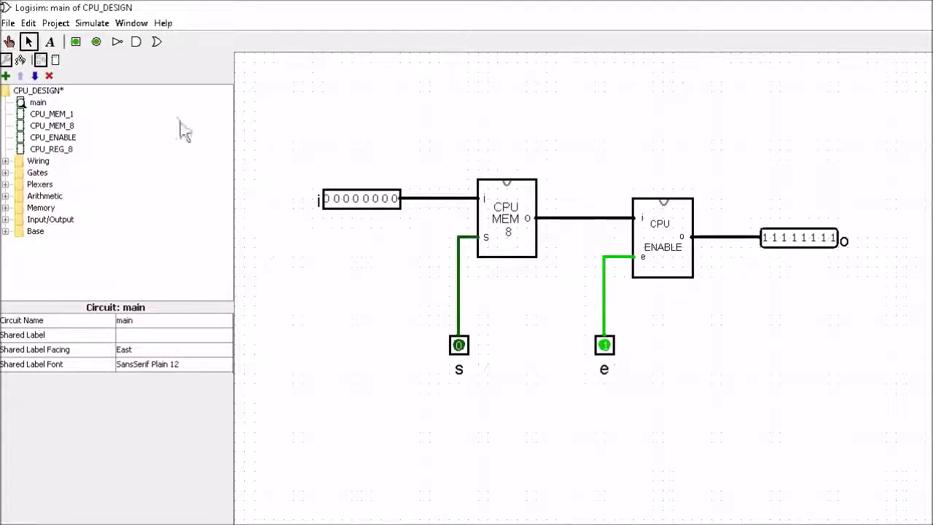
{"action": "left_click_drag", "start_coordinate": [289, 118], "coordinate": [911, 394]}
{"action": "key", "text": "Delete"}
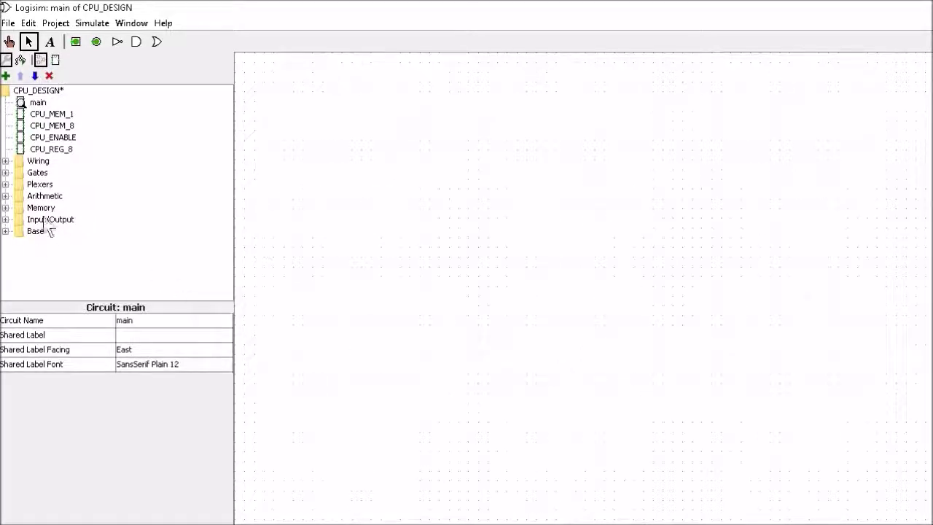
{"action": "double_click", "coordinate": [64, 150]}
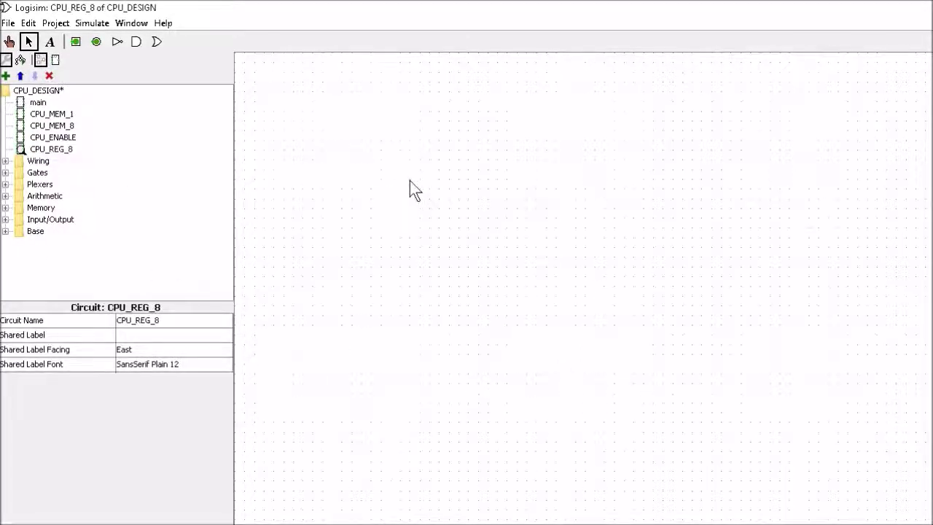
{"action": "key", "text": "ctrl+v"}
{"action": "left_click", "coordinate": [722, 392]}
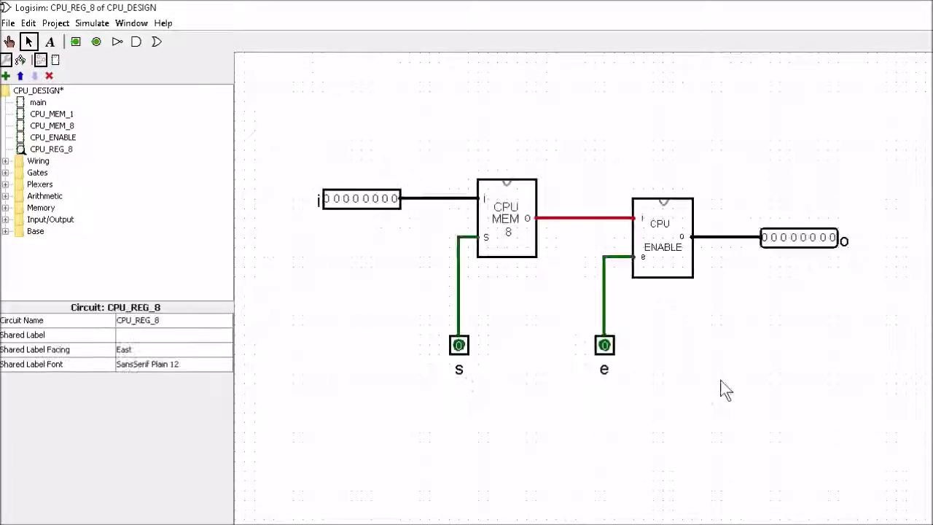
{"action": "right_click", "coordinate": [44, 149]}
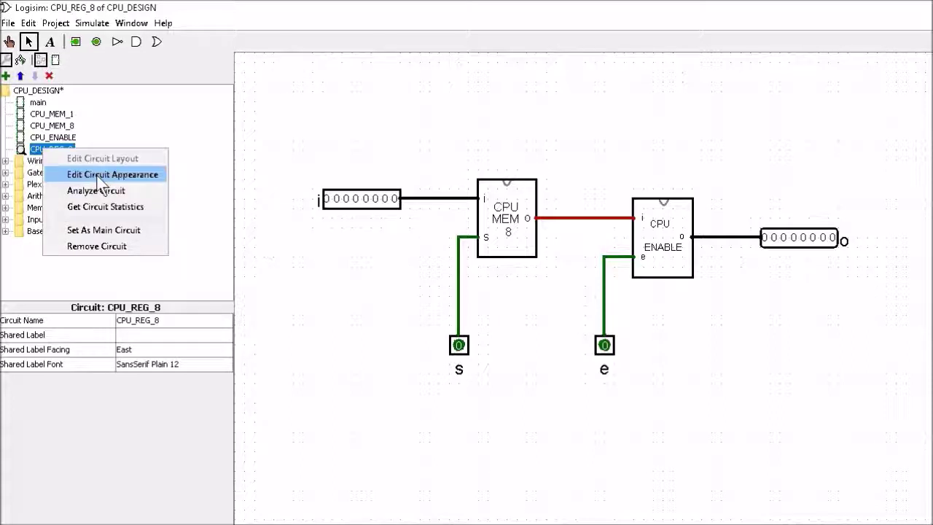
Step: Draw a wide rectangle for CPU_REG_8's symbol, move its anchor and ports onto the edges, and delete the small default outline
{"action": "left_click", "coordinate": [102, 176]}
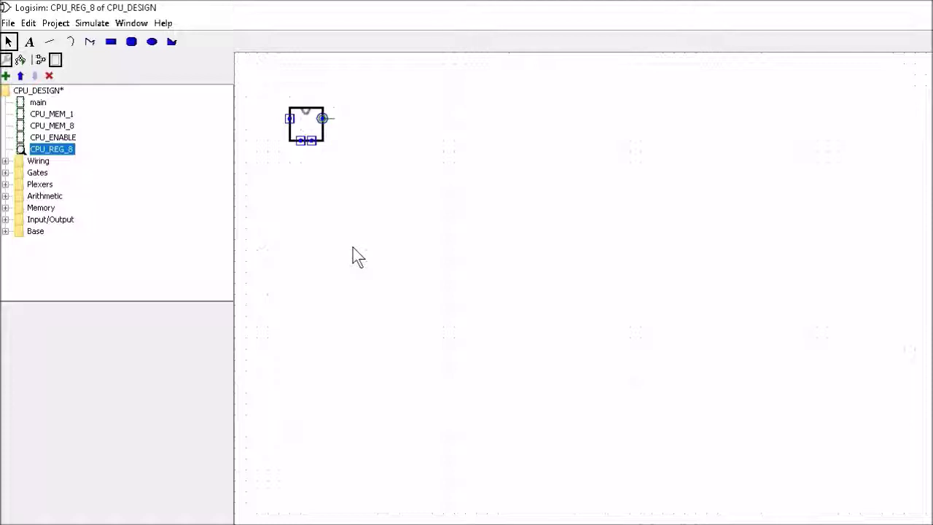
{"action": "left_click", "coordinate": [111, 41]}
{"action": "mouse_move", "coordinate": [474, 118]}
{"action": "left_mouse_down"}
{"action": "mouse_move", "coordinate": [639, 128]}
{"action": "mouse_move", "coordinate": [641, 205]}
{"action": "left_mouse_up"}
{"action": "left_click", "coordinate": [145, 323]}
{"action": "left_click", "coordinate": [511, 172]}
{"action": "left_click_drag", "start_coordinate": [565, 188], "coordinate": [640, 162]}
{"action": "left_click_drag", "start_coordinate": [322, 119], "coordinate": [641, 161]}
{"action": "left_click_drag", "start_coordinate": [289, 118], "coordinate": [476, 162]}
{"action": "left_click_drag", "start_coordinate": [301, 140], "coordinate": [598, 206]}
{"action": "left_click", "coordinate": [308, 129]}
{"action": "key", "text": "Delete"}
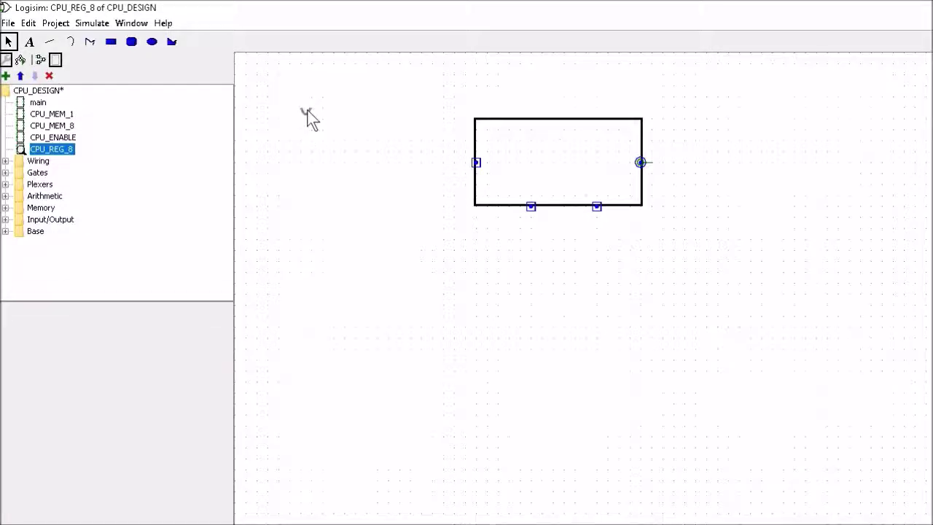
{"action": "left_click", "coordinate": [556, 125]}
Step: Add text labels CPU, REG and 8 for the block name, plus port labels s, e and i
{"action": "left_click", "coordinate": [29, 42]}
{"action": "left_click", "coordinate": [349, 277]}
{"action": "type", "text": "CPU"}
{"action": "key", "text": "Return"}
{"action": "type", "text": "REG"}
{"action": "left_click", "coordinate": [345, 333]}
{"action": "type", "text": "8"}
{"action": "left_click", "coordinate": [357, 372]}
{"action": "type", "text": "s"}
{"action": "left_click", "coordinate": [363, 414]}
{"action": "type", "text": "e"}
{"action": "left_click", "coordinate": [372, 442]}
Step: Move CPU REG 8 inside the rectangle, s and e above the bottom ports, and i beside its port
{"action": "left_click", "coordinate": [9, 42]}
{"action": "left_click_drag", "start_coordinate": [349, 277], "coordinate": [555, 148]}
{"action": "left_click_drag", "start_coordinate": [348, 297], "coordinate": [555, 164]}
{"action": "left_click_drag", "start_coordinate": [346, 333], "coordinate": [555, 179]}
{"action": "left_click_drag", "start_coordinate": [357, 373], "coordinate": [529, 191]}
{"action": "left_click_drag", "start_coordinate": [362, 413], "coordinate": [596, 191]}
{"action": "left_click_drag", "start_coordinate": [372, 442], "coordinate": [490, 162]}
{"action": "left_click_drag", "start_coordinate": [435, 449], "coordinate": [628, 161]}
{"action": "left_click", "coordinate": [556, 124]}
{"action": "left_click", "coordinate": [557, 128]}
{"action": "left_click", "coordinate": [558, 124]}
{"action": "left_click", "coordinate": [143, 508]}
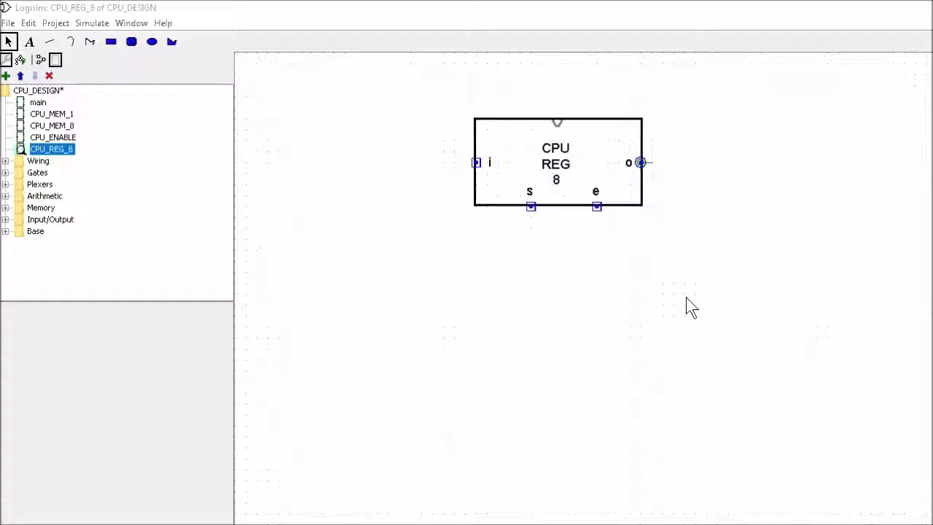
Step: In main, place CPU_MEM_1, CPU_MEM_8 and CPU_ENABLE side by side, with CPU_REG_8 below them
{"action": "double_click", "coordinate": [40, 104]}
{"action": "left_click", "coordinate": [52, 115]}
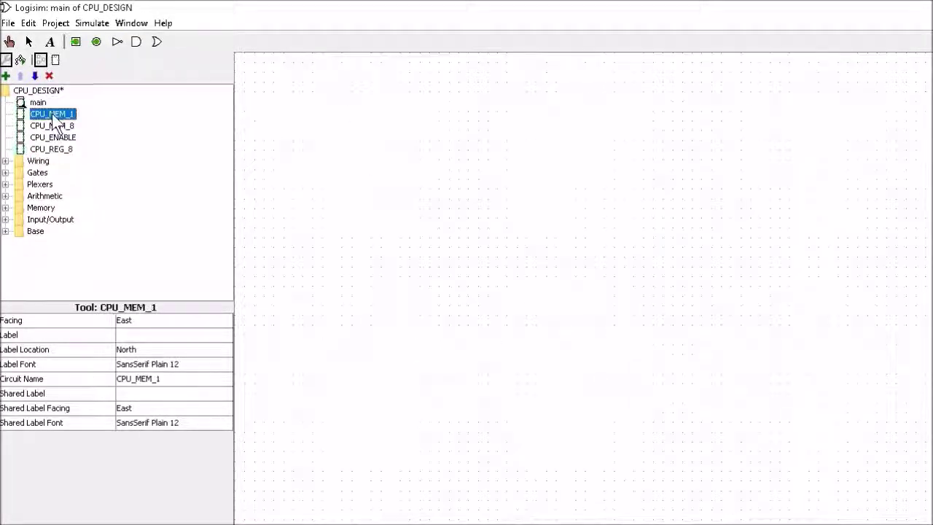
{"action": "left_click", "coordinate": [429, 148]}
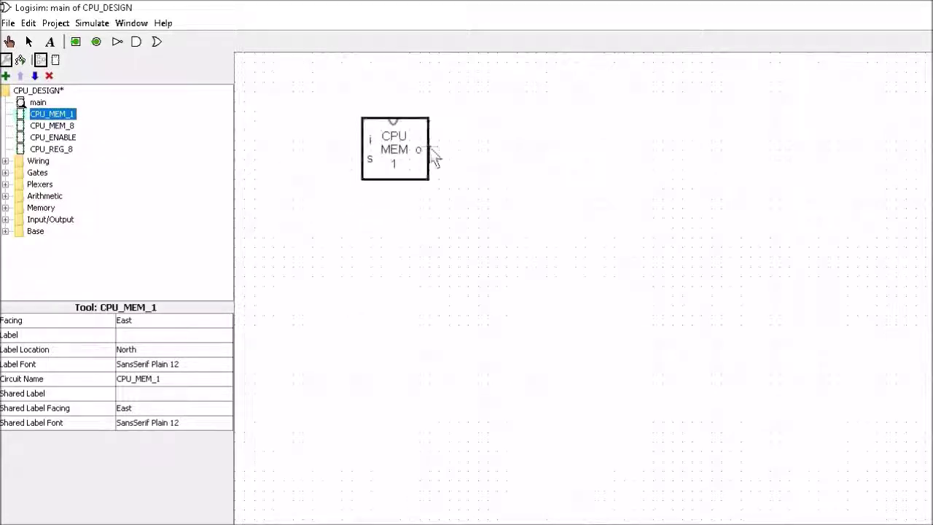
{"action": "left_click", "coordinate": [52, 125]}
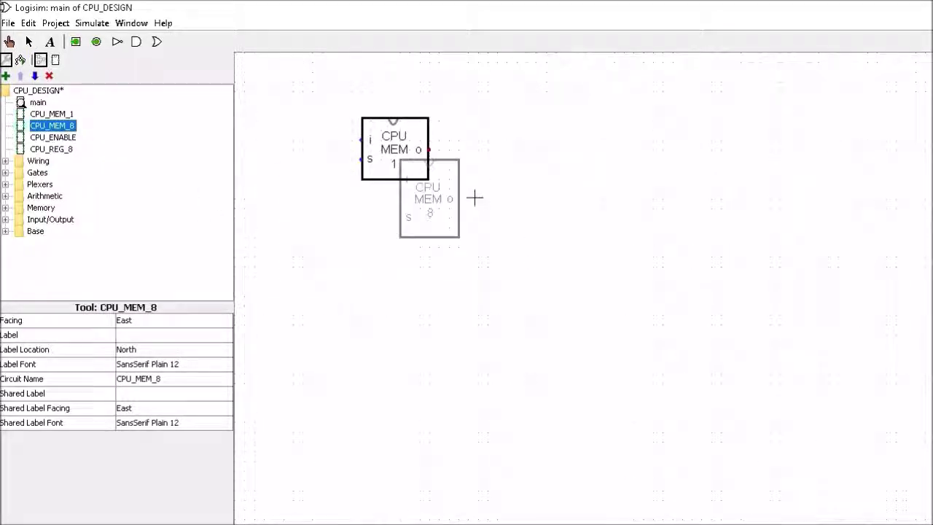
{"action": "left_click", "coordinate": [539, 158]}
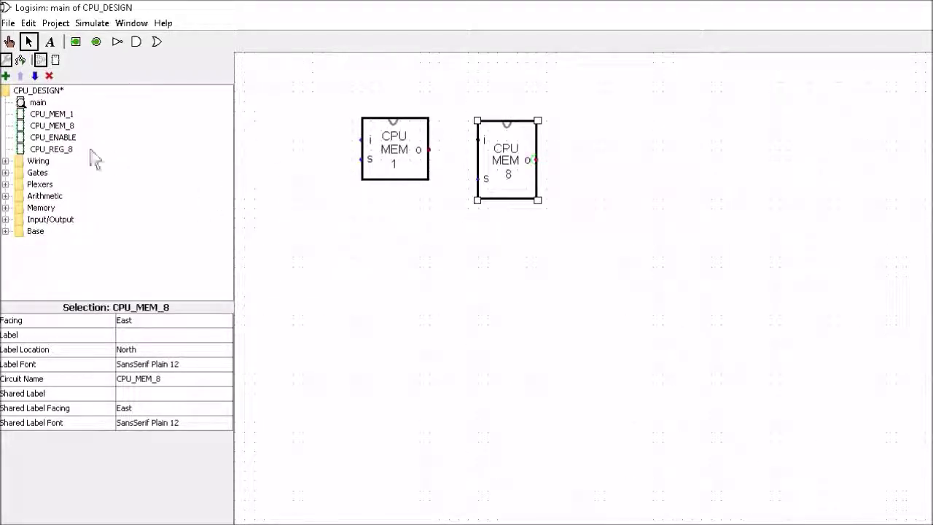
{"action": "left_click", "coordinate": [52, 137]}
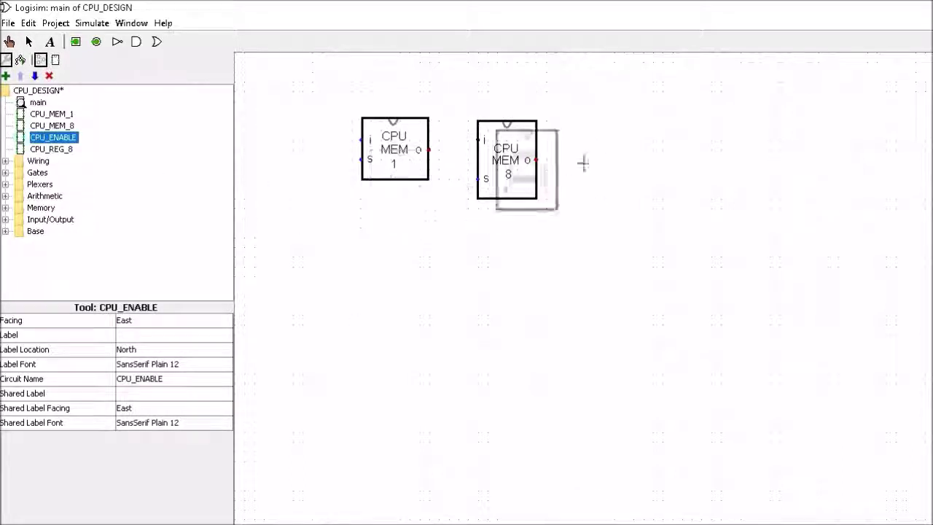
{"action": "left_click", "coordinate": [654, 157]}
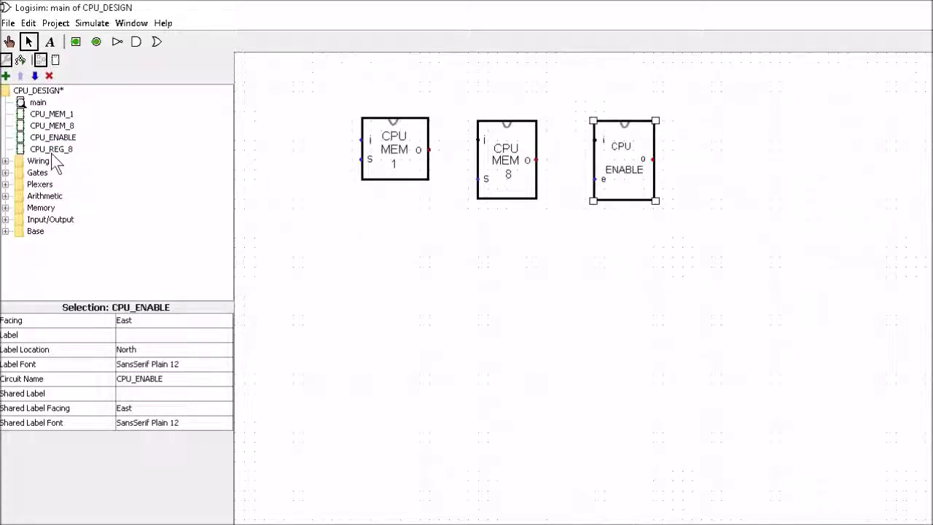
{"action": "left_click", "coordinate": [62, 150]}
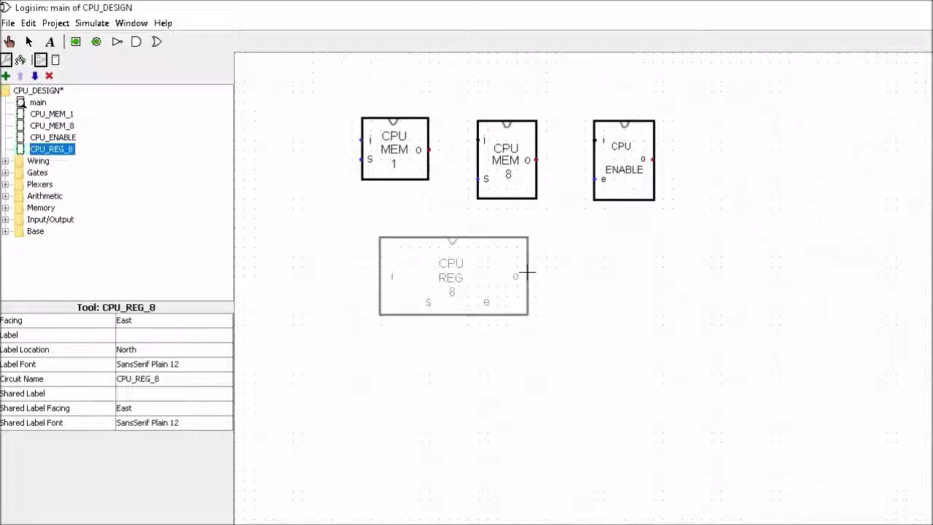
{"action": "left_click", "coordinate": [526, 276]}
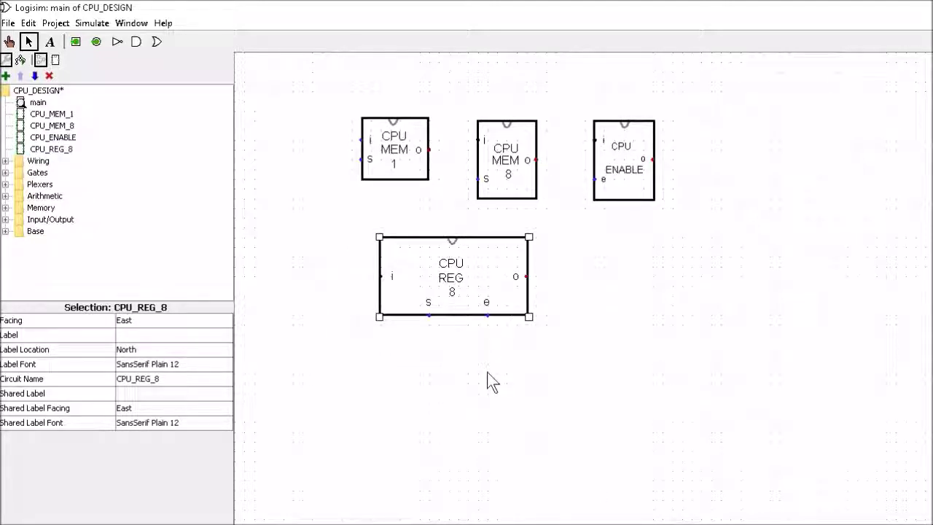